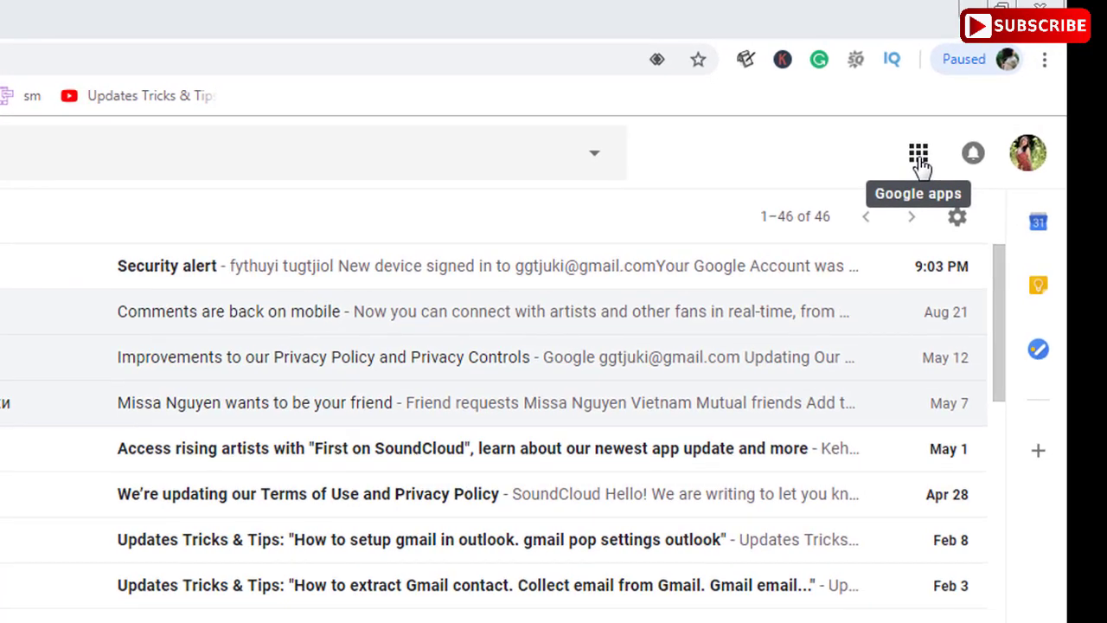
# Step: Open Google Drive from Gmail's Google apps grid to create a new blank spreadsheet
pyautogui.click(919, 158)
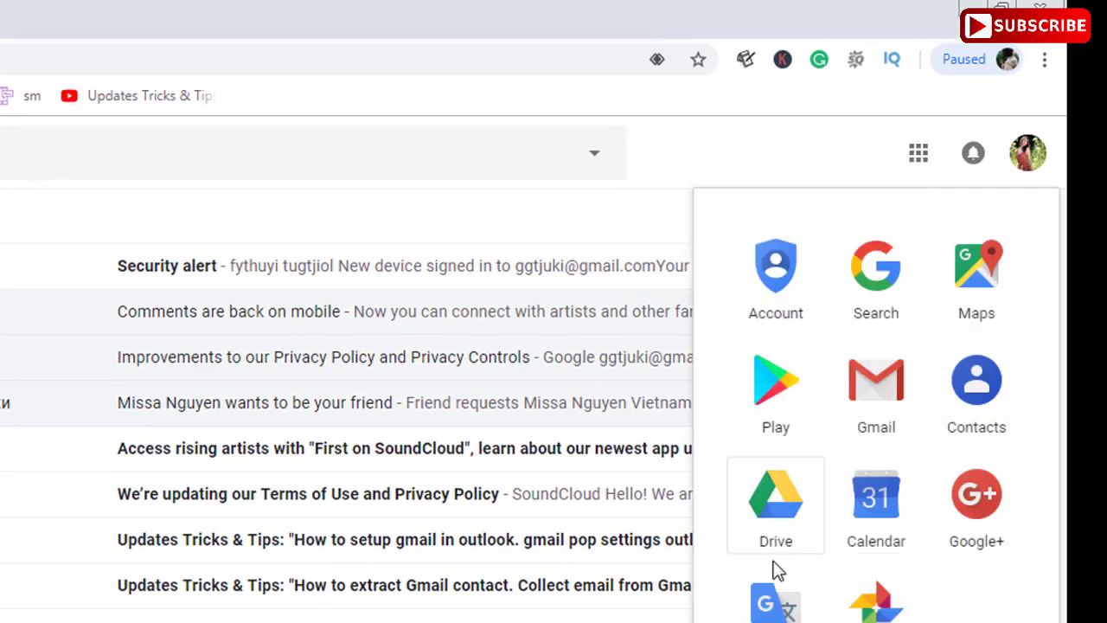
pyautogui.click(777, 558)
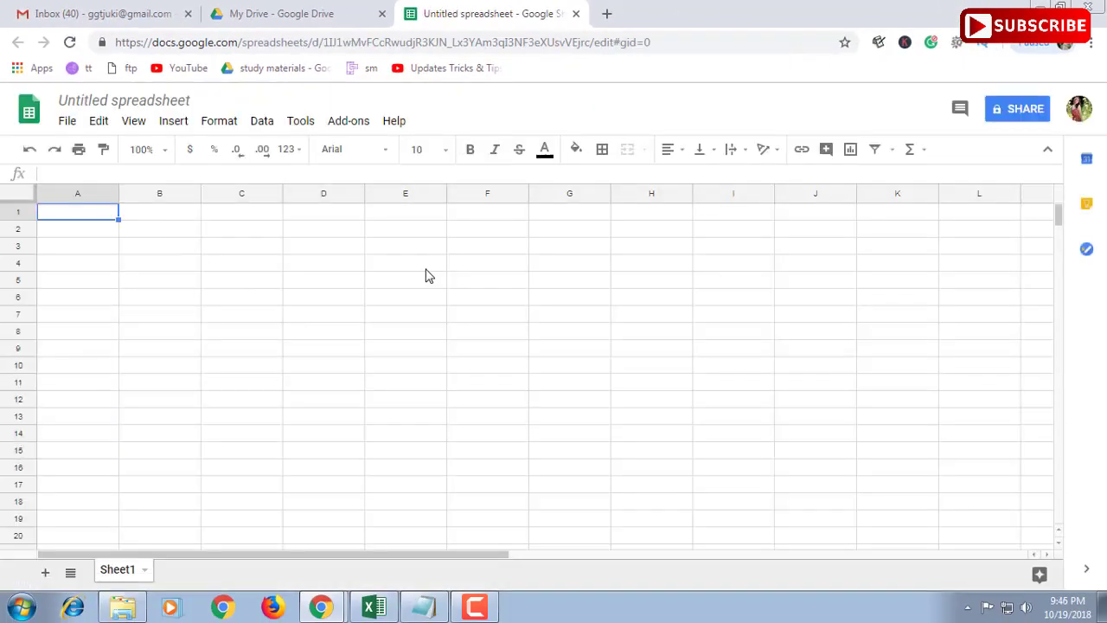
# Step: Enter the headers Email, First Name and Last Name in A1:C1
pyautogui.write('Email')
pyautogui.press('Tab')
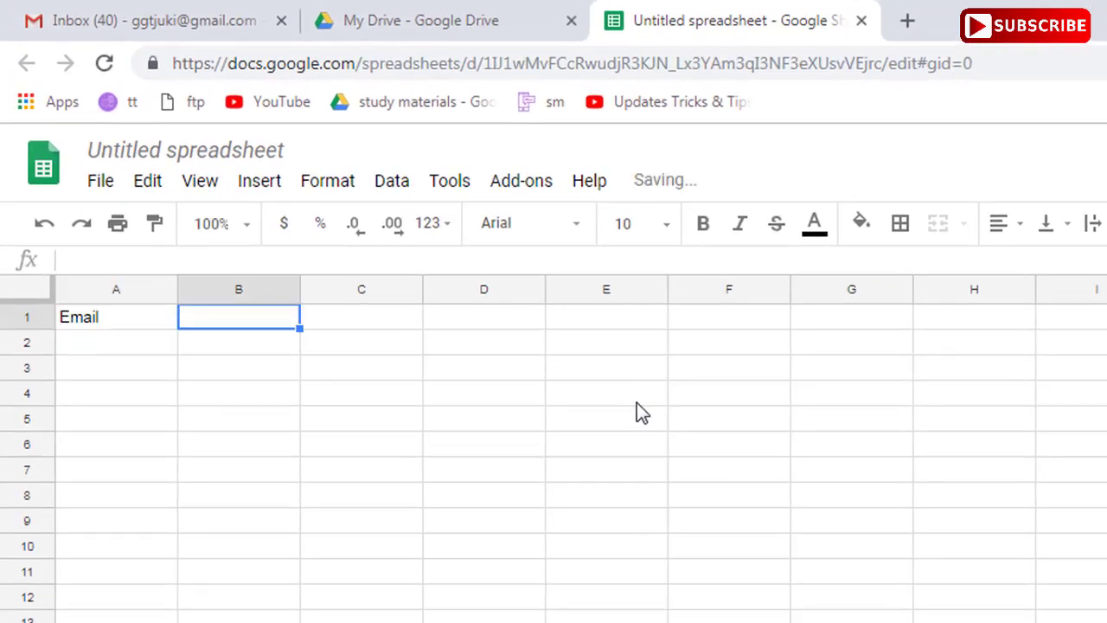
pyautogui.write('First ')
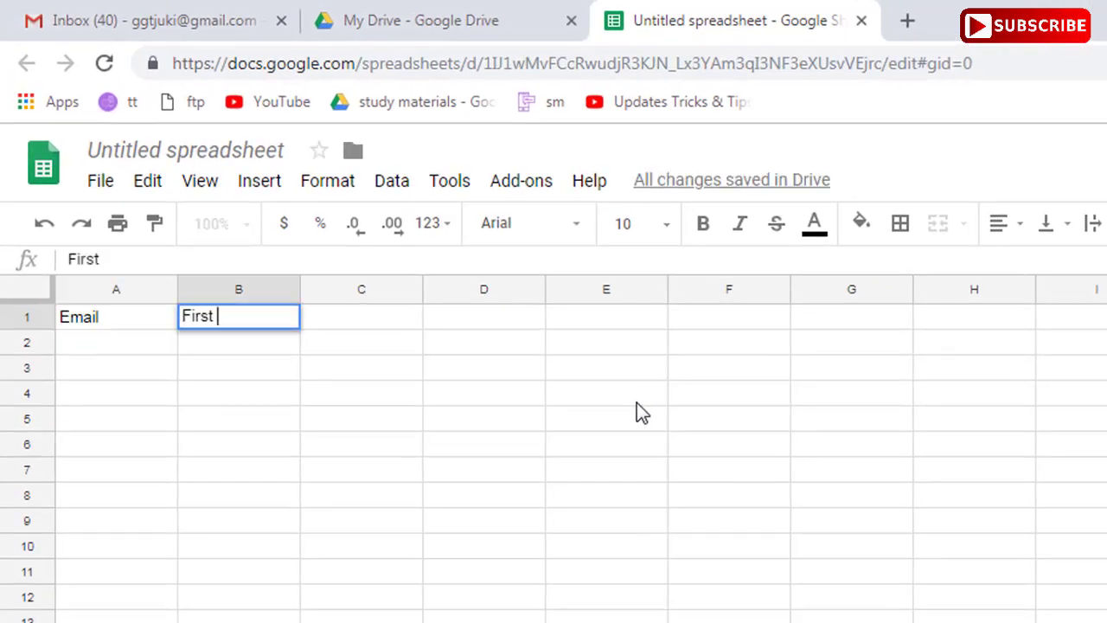
pyautogui.write('Name')
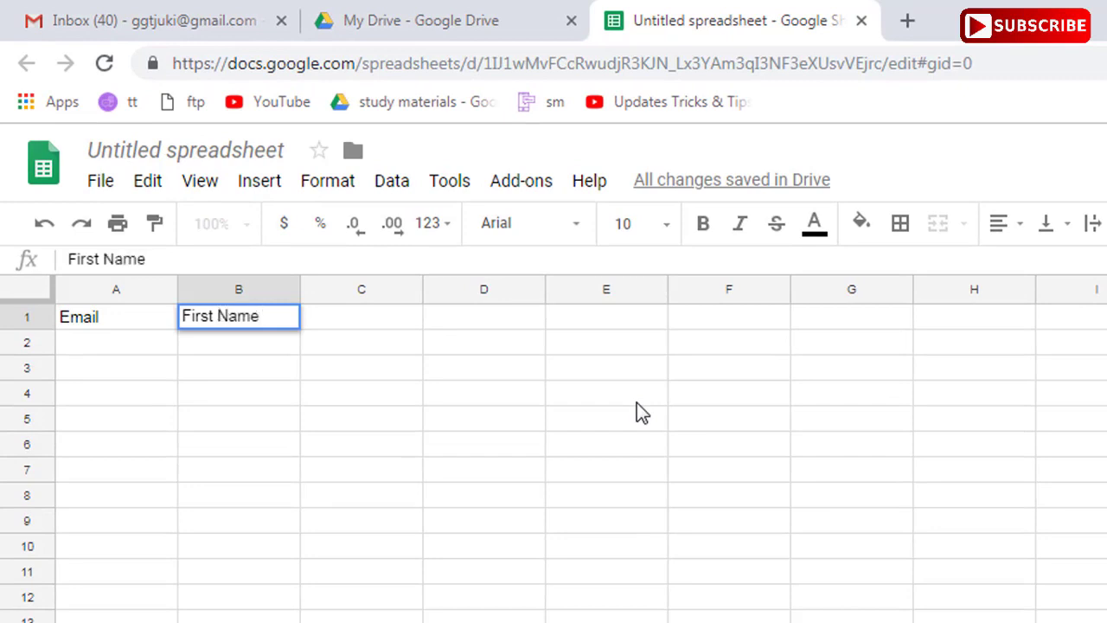
pyautogui.press('Tab')
pyautogui.write('Last Name')
pyautogui.press('Tab')
# Step: Enter the headers Address, Designation and Attachment in D1:F1
pyautogui.click(136, 346)
pyautogui.click(480, 327)
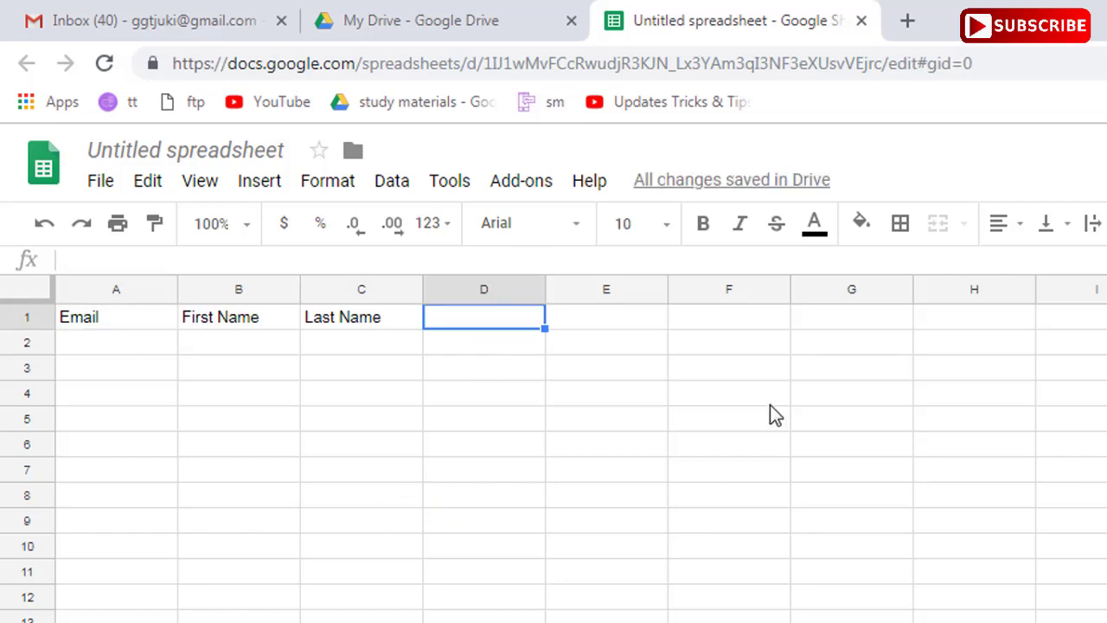
pyautogui.write('Address')
pyautogui.click(619, 331)
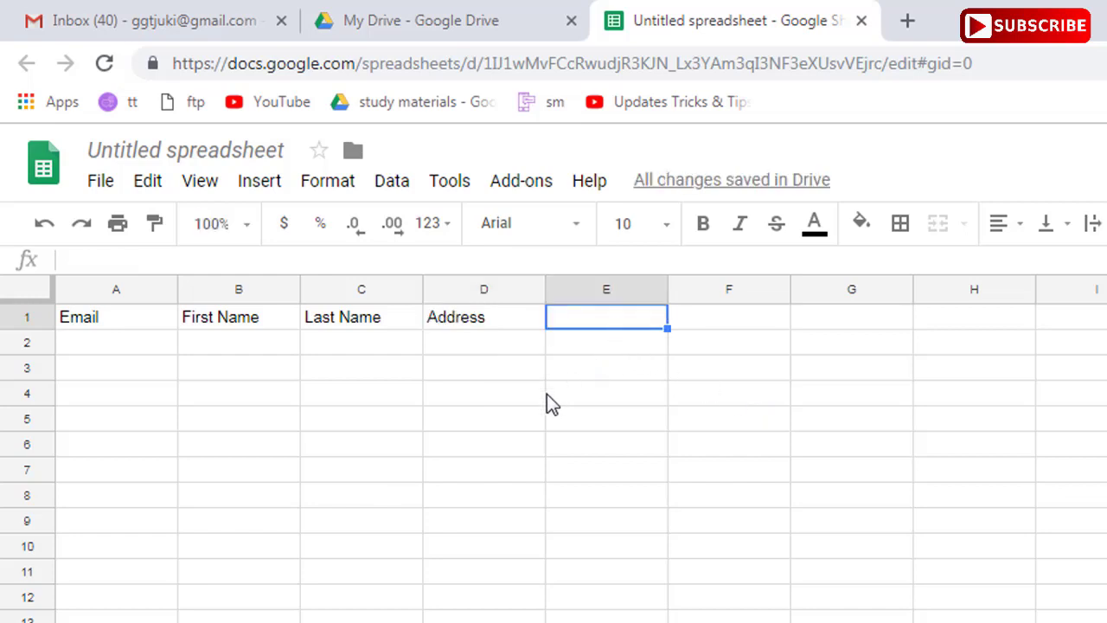
pyautogui.write('Designnation')
pyautogui.click(571, 418)
pyautogui.press('Up')
pyautogui.press('Up')
pyautogui.press('Up')
pyautogui.press('Right')
pyautogui.write('Ache')
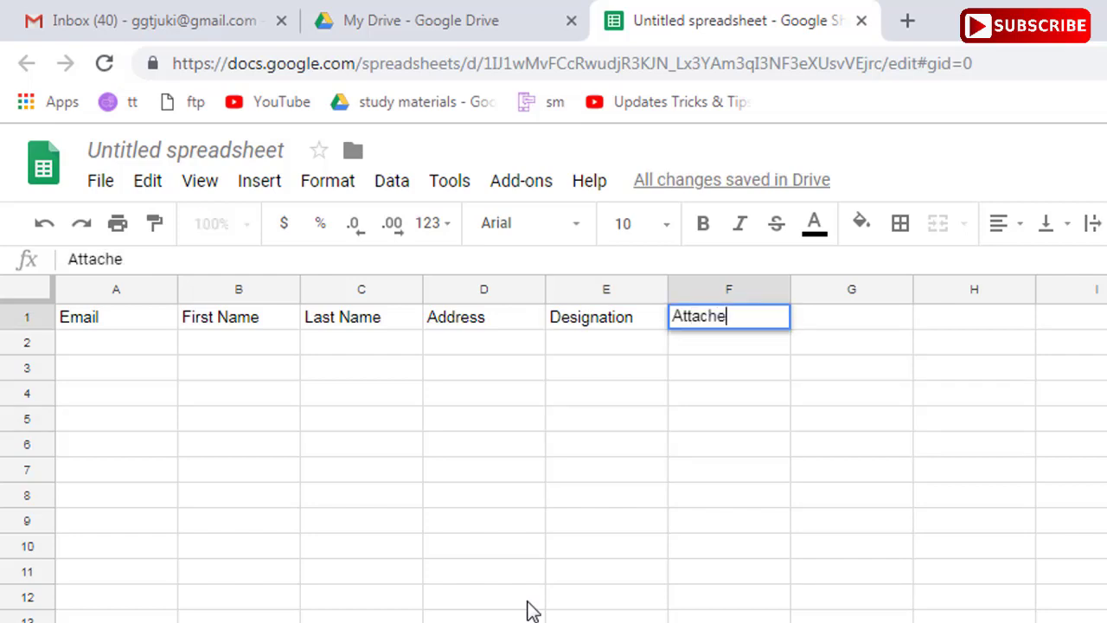
pyautogui.write('mer')
pyautogui.click(702, 495)
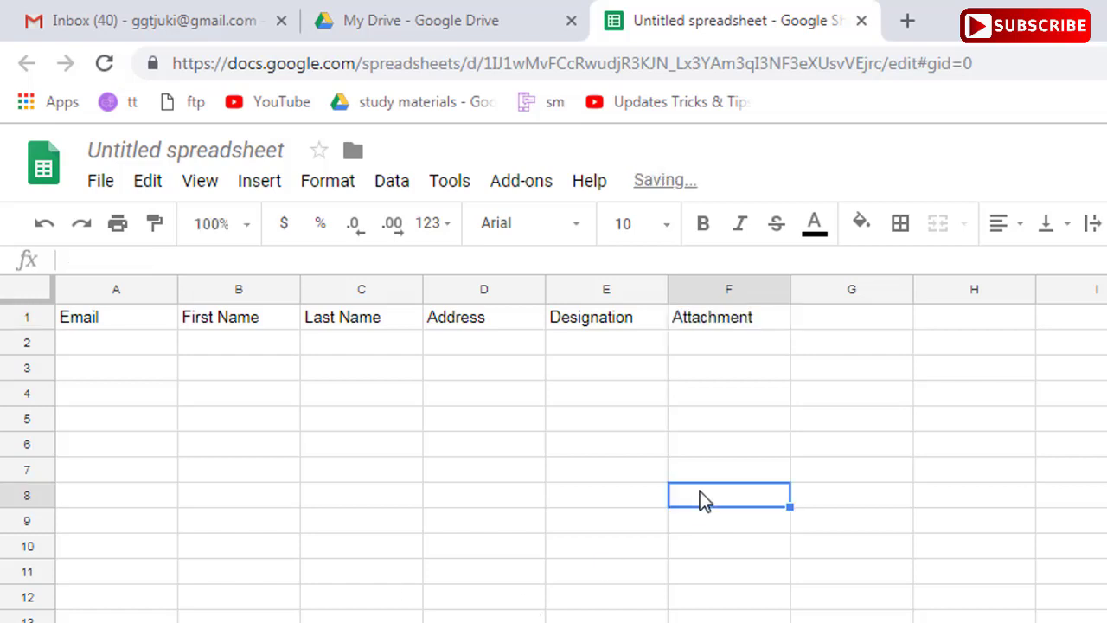
# Step: Copy the five recipient lines from the Notepad contact list
pyautogui.click(202, 344)
pyautogui.click(114, 319)
pyautogui.hotkey('alt', 'Tab')
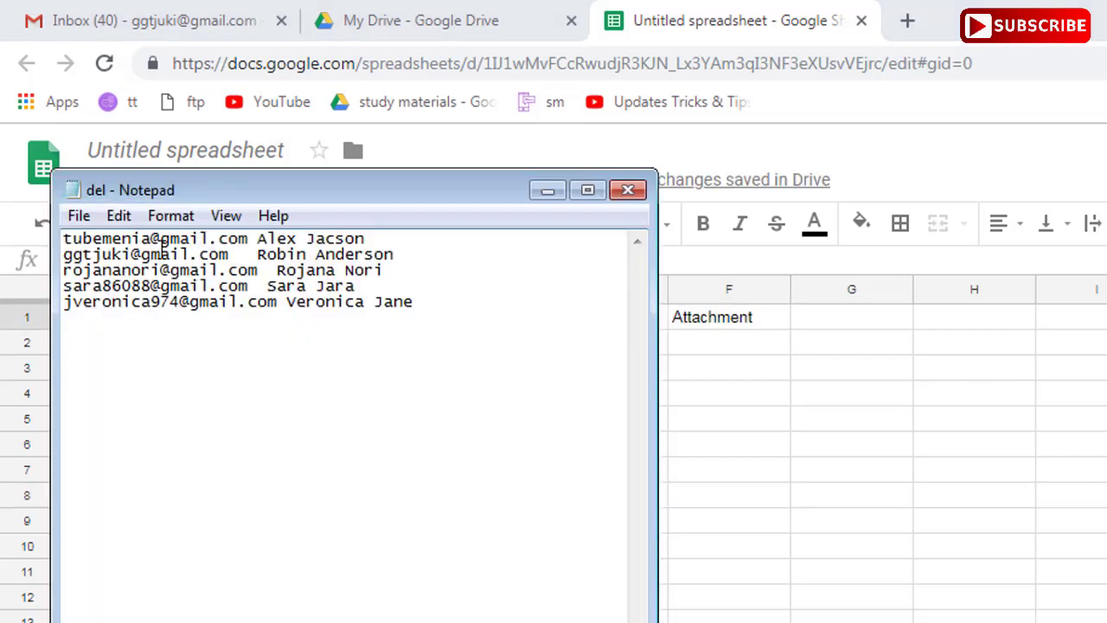
pyautogui.moveTo(62, 239); pyautogui.dragTo(257, 239)
pyautogui.rightClick(158, 242)
pyautogui.click(230, 321)
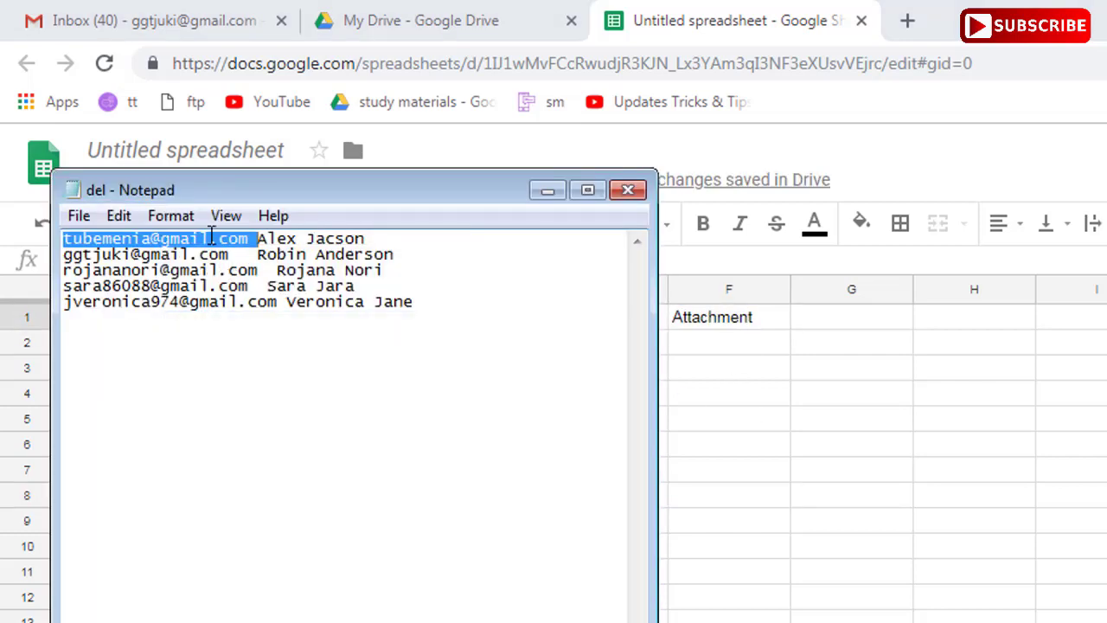
pyautogui.click(211, 239)
pyautogui.moveTo(365, 238); pyautogui.dragTo(41, 232)
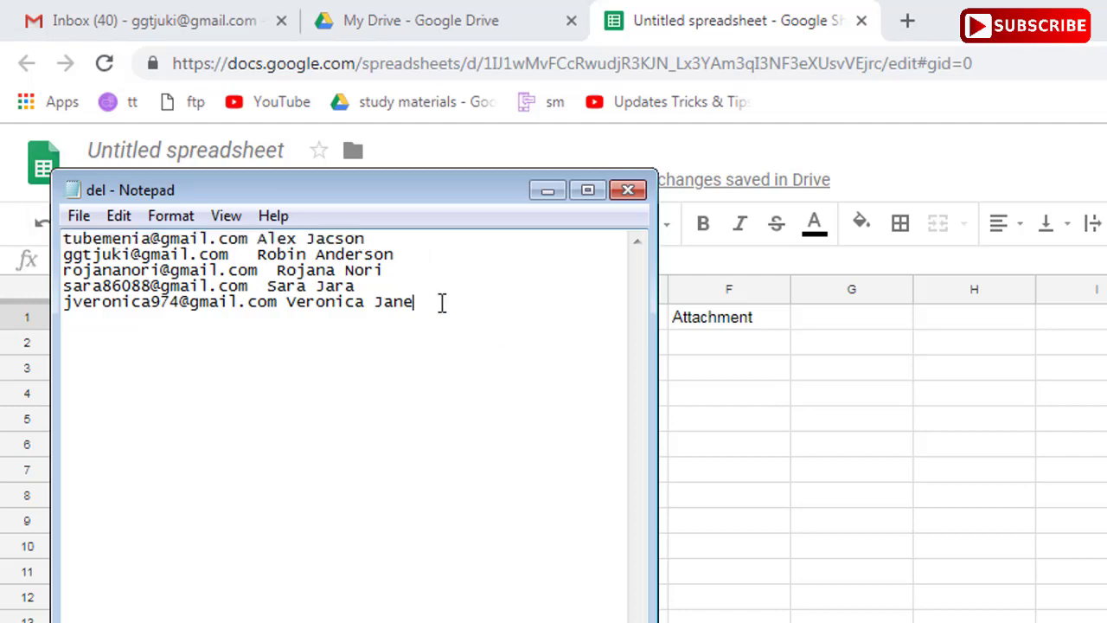
pyautogui.moveTo(440, 302); pyautogui.dragTo(41, 233)
pyautogui.hotkey('alt', 'Tab')
# Step: Paste the five recipients into A2:A6 and check each pasted row
pyautogui.click(136, 344)
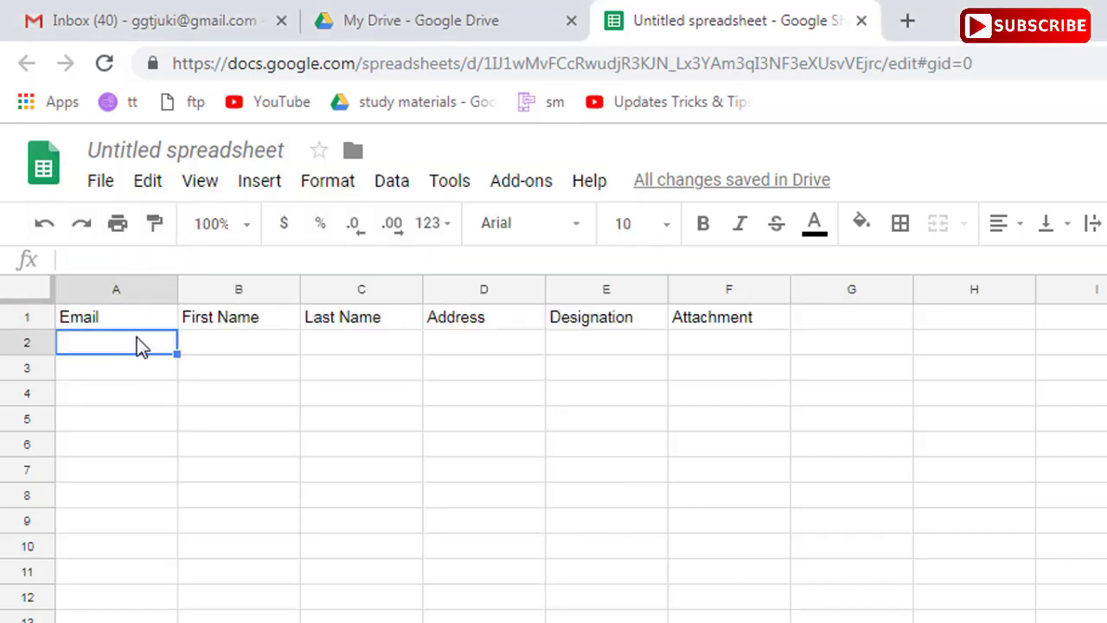
pyautogui.hotkey('ctrl', 'v')
pyautogui.click(155, 368)
pyautogui.click(90, 393)
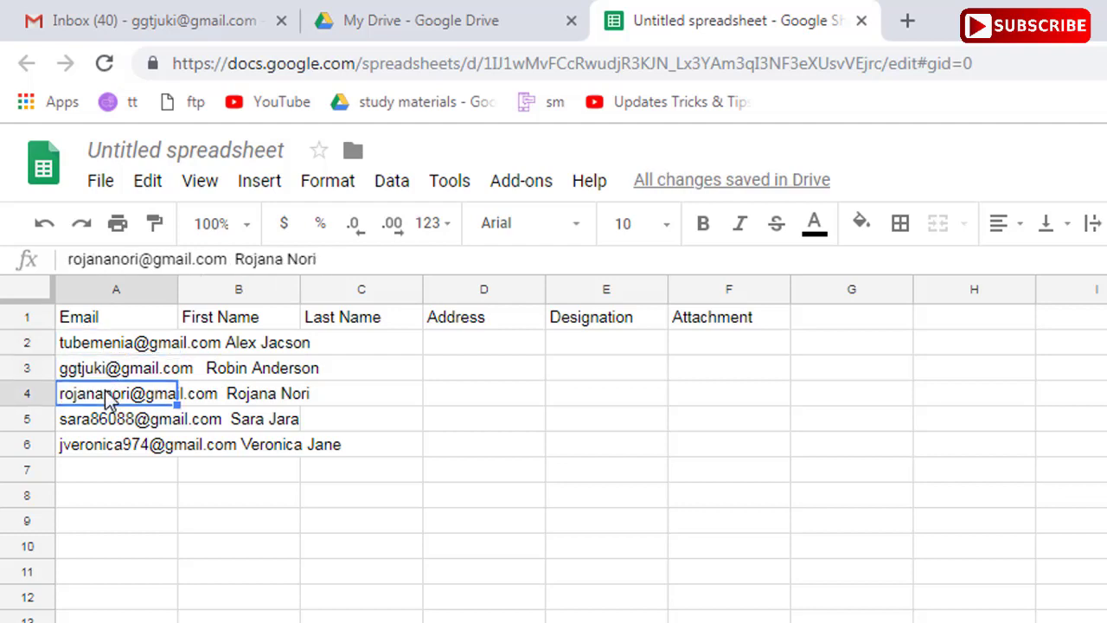
pyautogui.click(94, 421)
pyautogui.click(94, 447)
# Step: Move the first recipient's name out of A2, first name into B2 and surname into C2
pyautogui.click(96, 350)
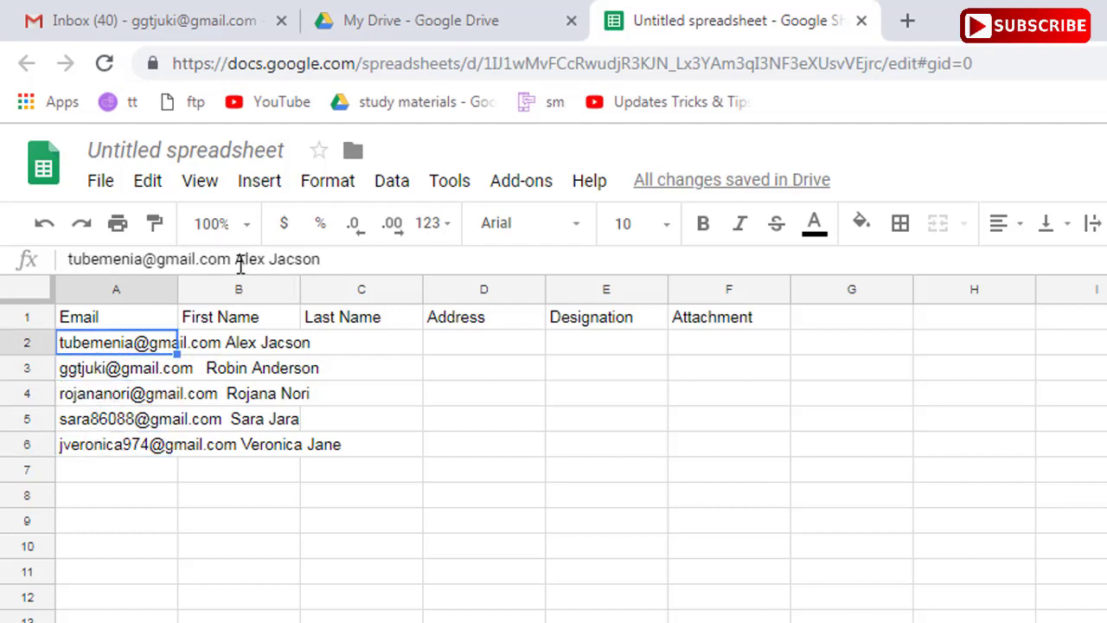
pyautogui.moveTo(237, 260); pyautogui.dragTo(331, 260)
pyautogui.hotkey('ctrl', 'x')
pyautogui.click(270, 342)
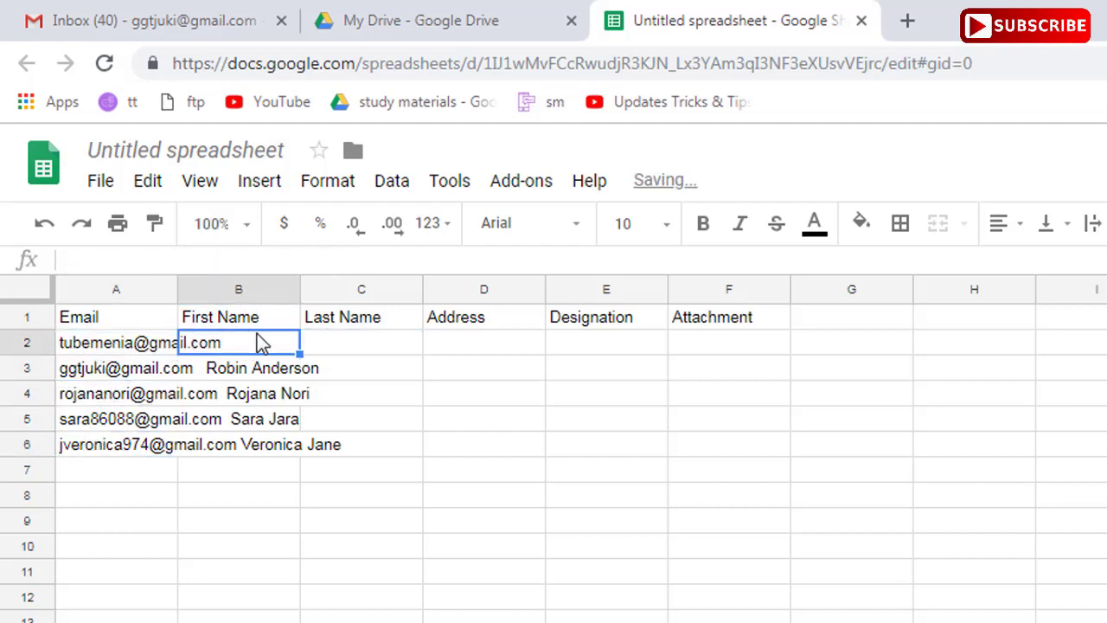
pyautogui.doubleClick(178, 289)
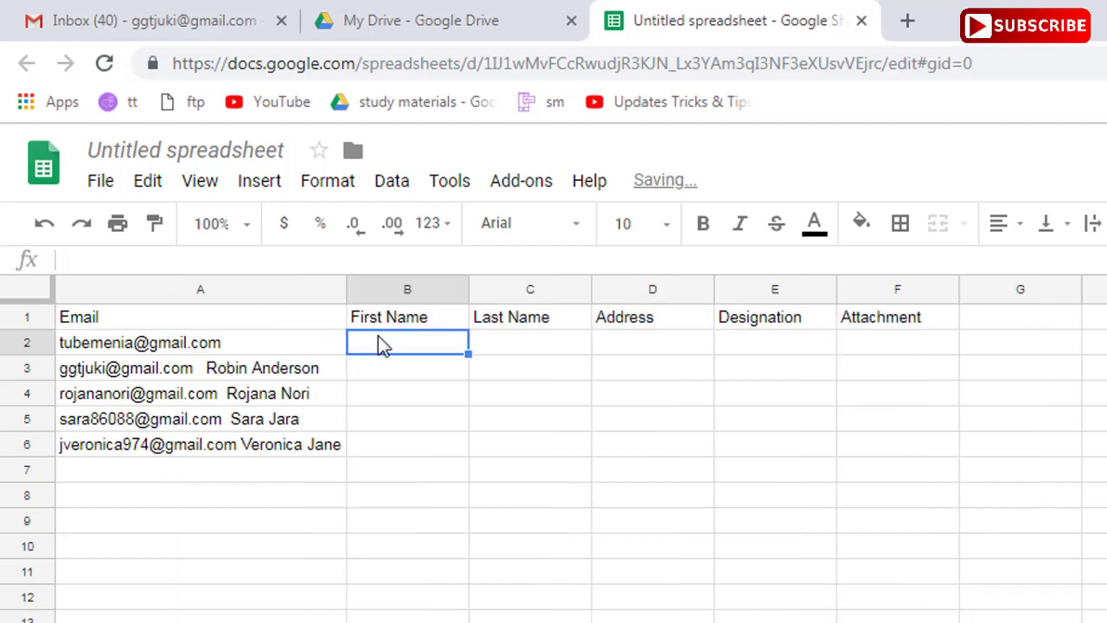
pyautogui.hotkey('ctrl', 'v')
pyautogui.doubleClick(411, 342)
pyautogui.hotkey('ctrl', 'x')
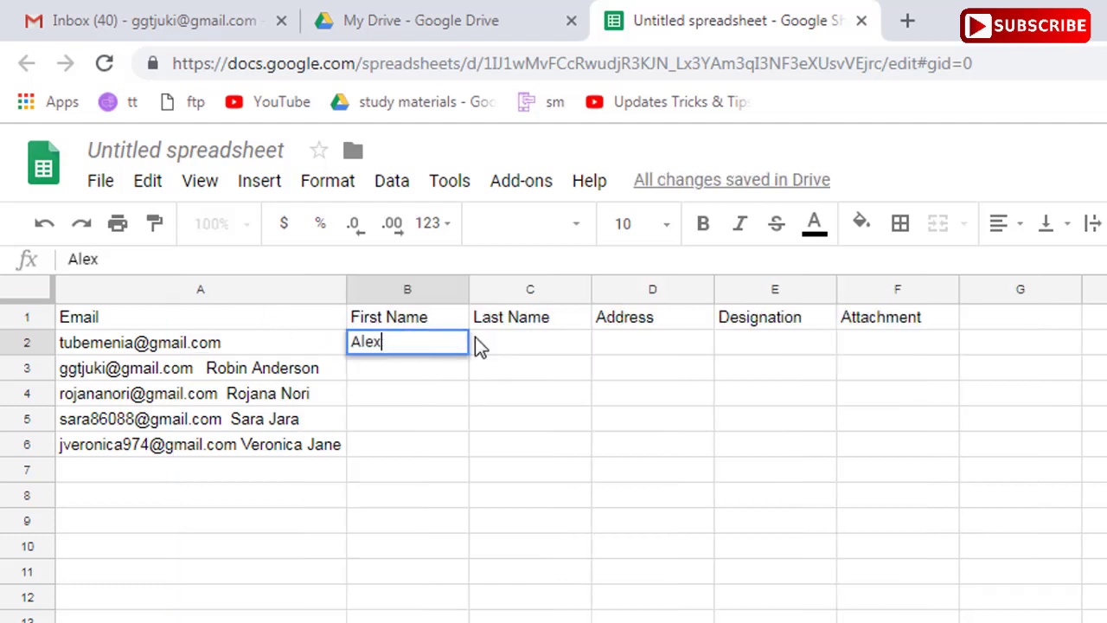
pyautogui.click(493, 344)
pyautogui.hotkey('ctrl', 'v')
pyautogui.click(749, 327)
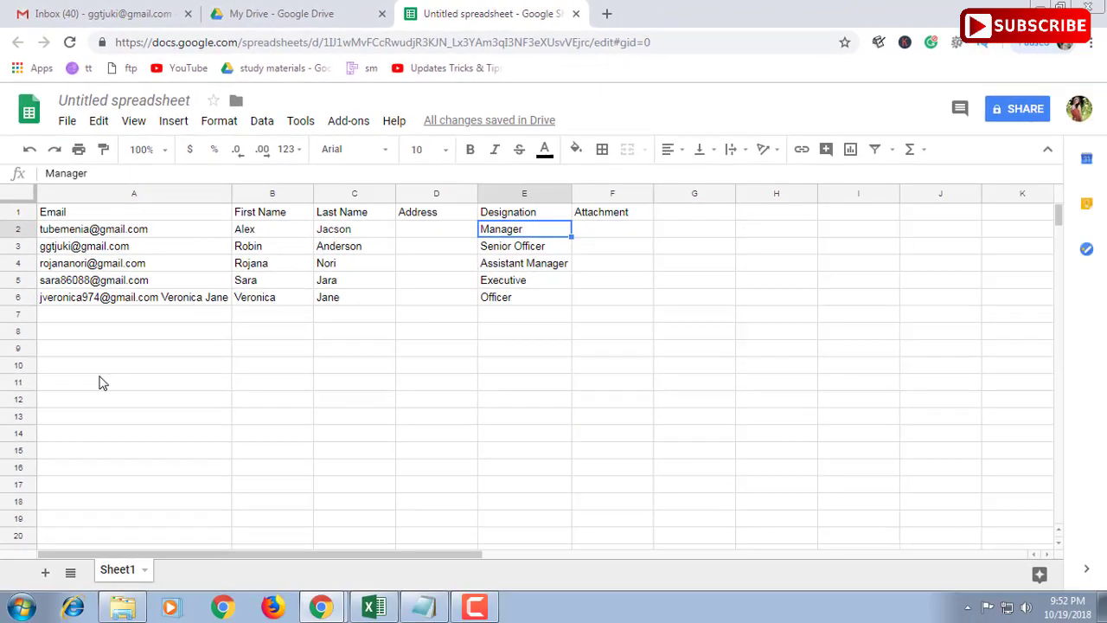
# Step: In My Drive, create a new folder named 'Attachment'
pyautogui.press('Tab')
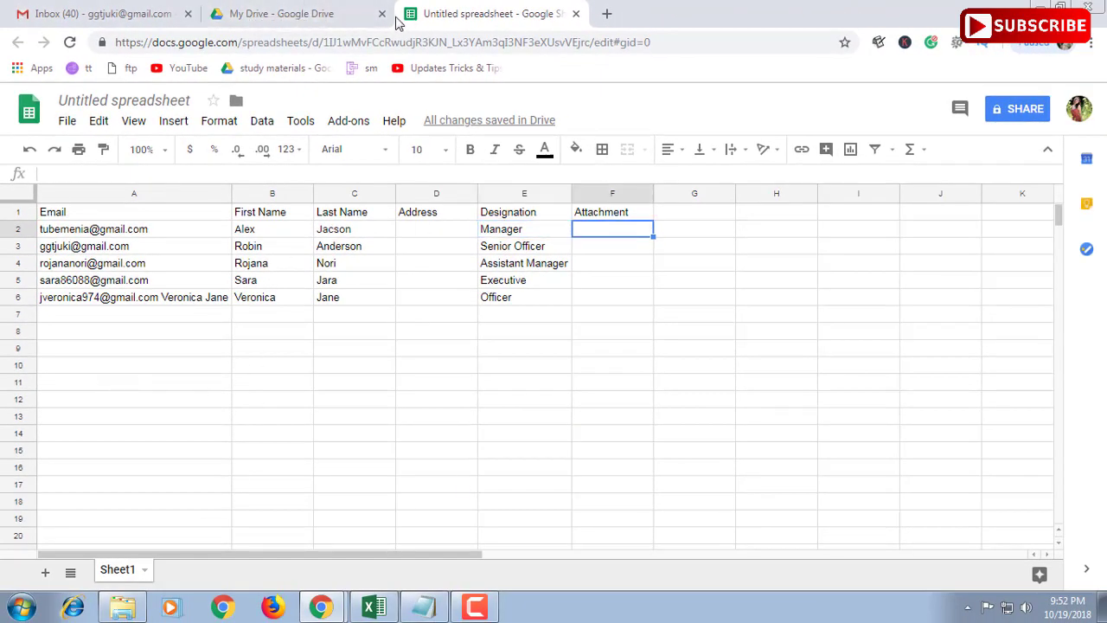
pyautogui.click(366, 16)
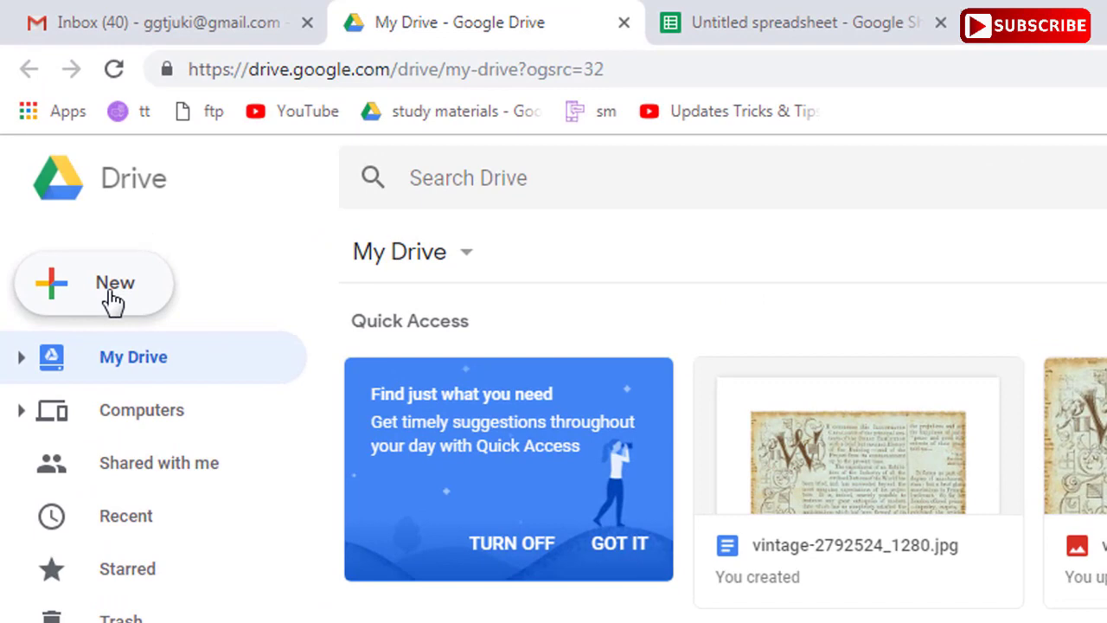
pyautogui.click(112, 296)
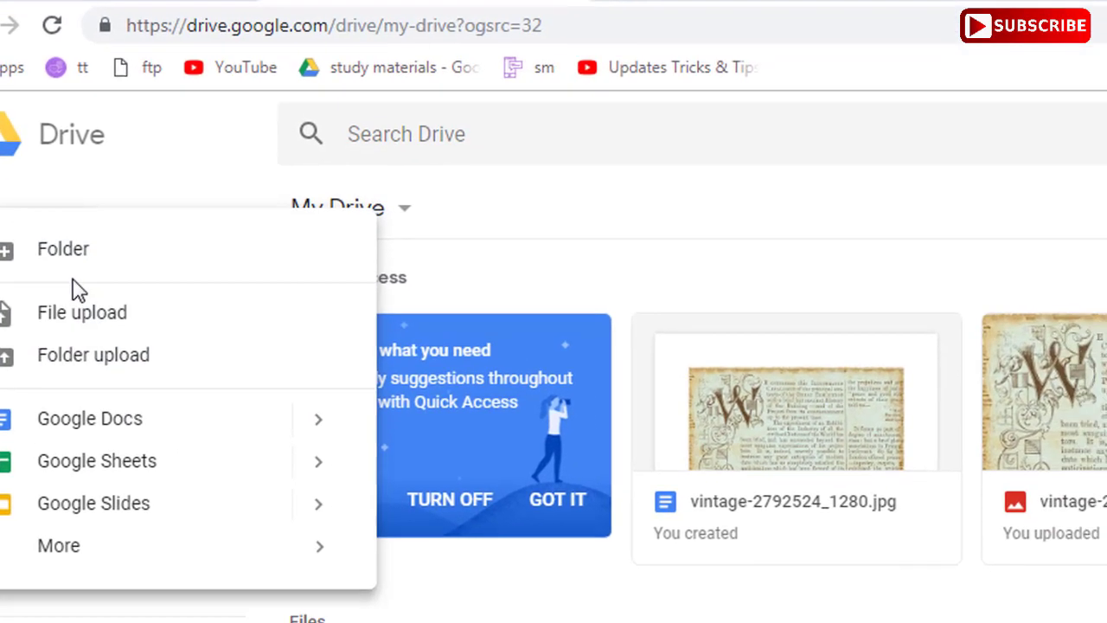
pyautogui.click(130, 298)
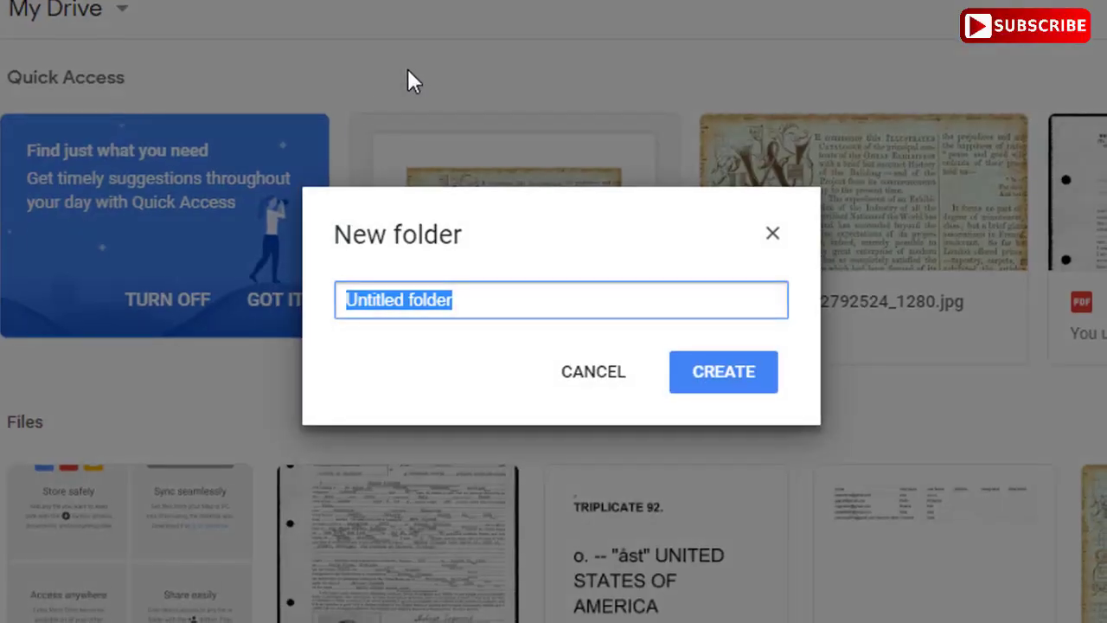
pyautogui.write('Atta')
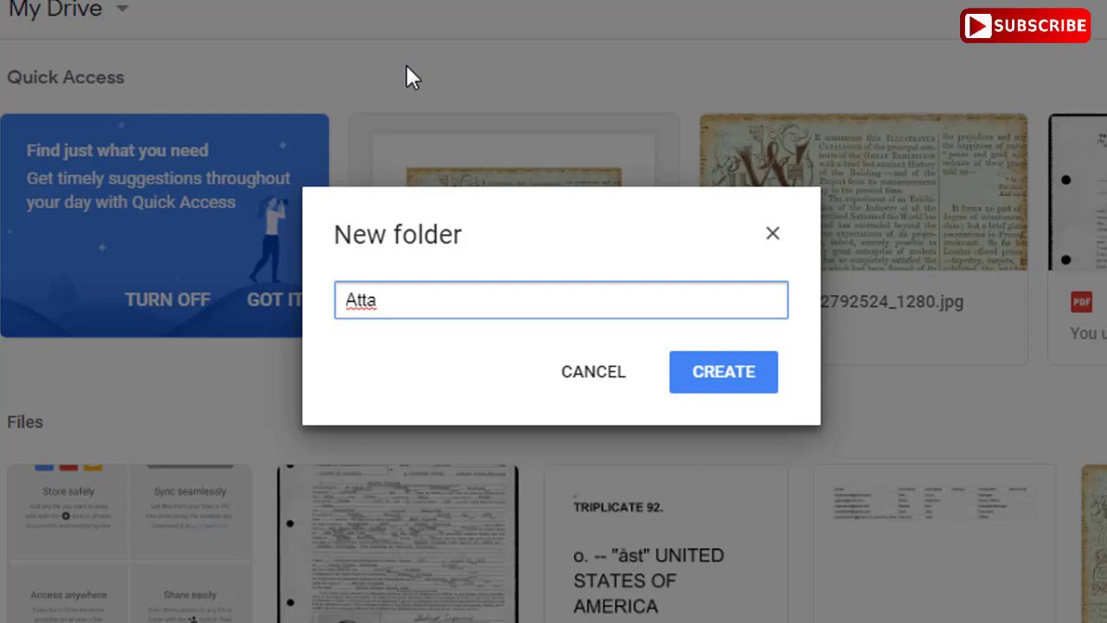
pyautogui.write('ch')
pyautogui.write('t')
pyautogui.click(692, 381)
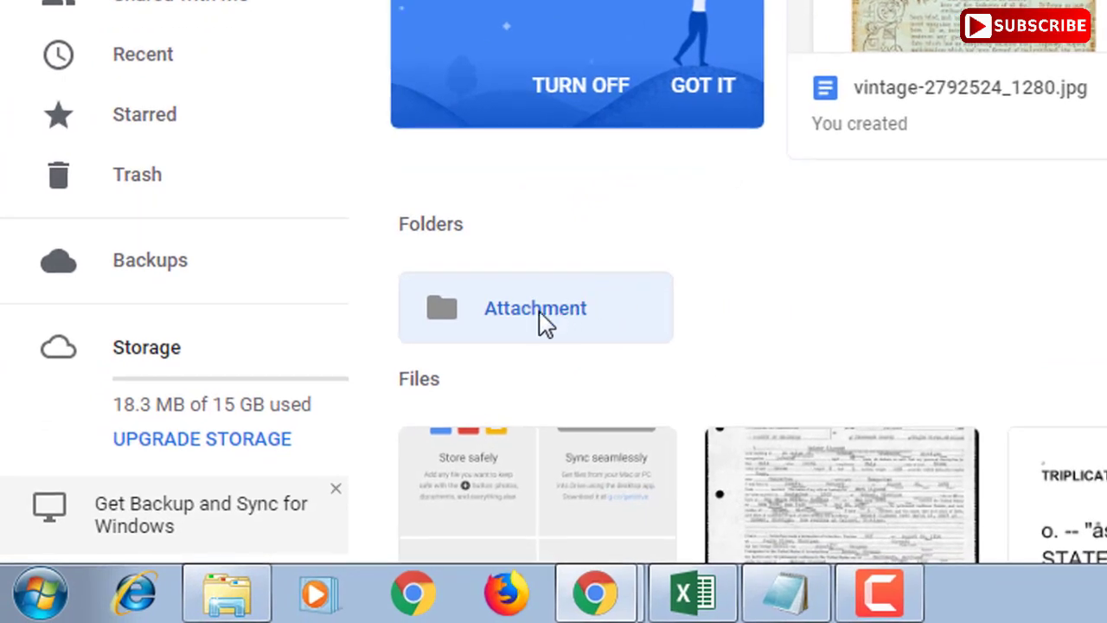
# Step: Open the Attachment folder and upload Voice to text.jpg from Downloads
pyautogui.doubleClick(450, 326)
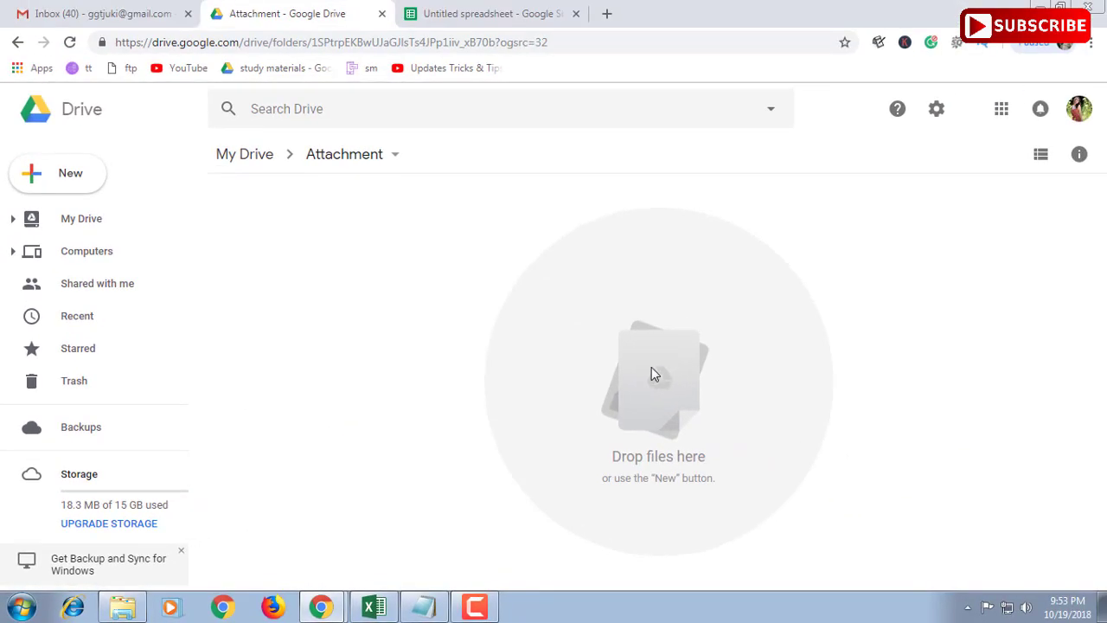
pyautogui.click(143, 599)
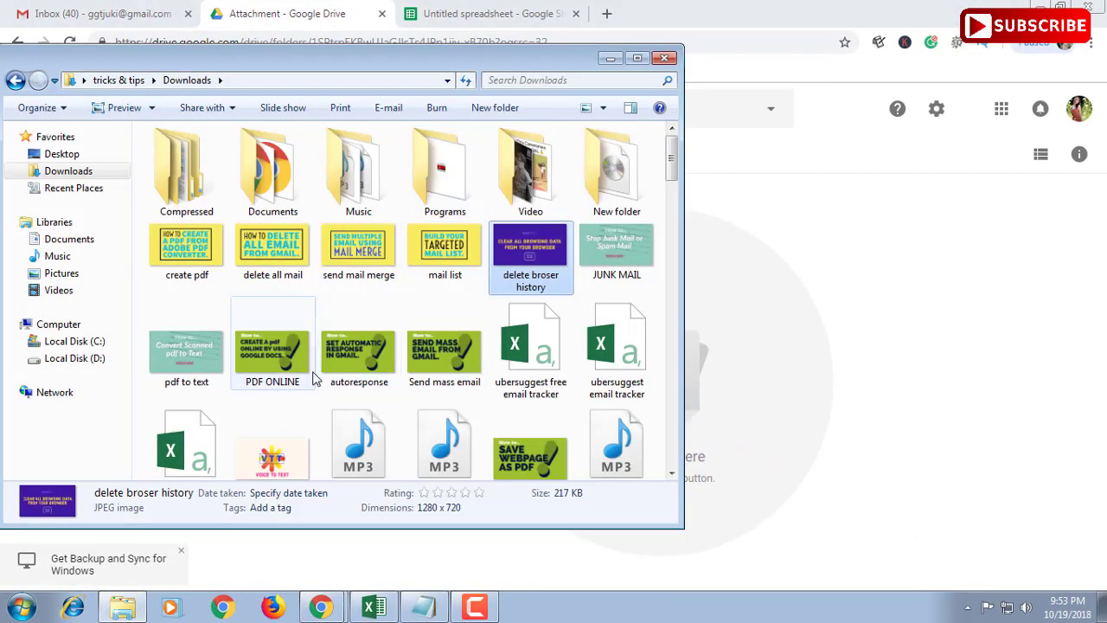
pyautogui.moveTo(271, 458)
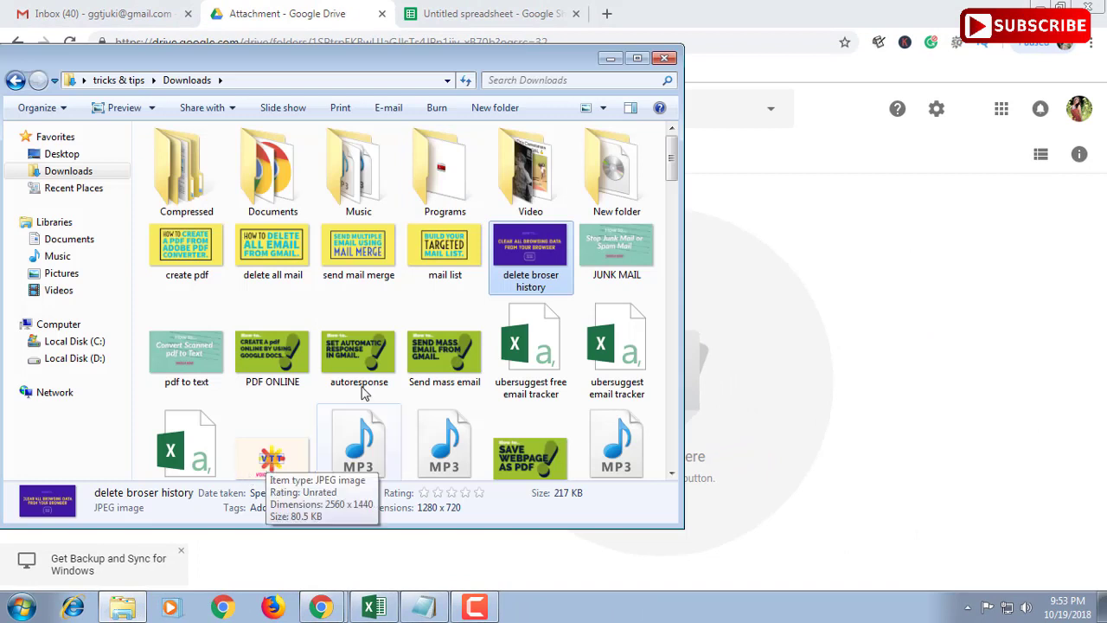
pyautogui.moveTo(270, 458)
pyautogui.mouseDown()
pyautogui.moveTo(688, 383)
pyautogui.moveTo(789, 345)
pyautogui.mouseUp()
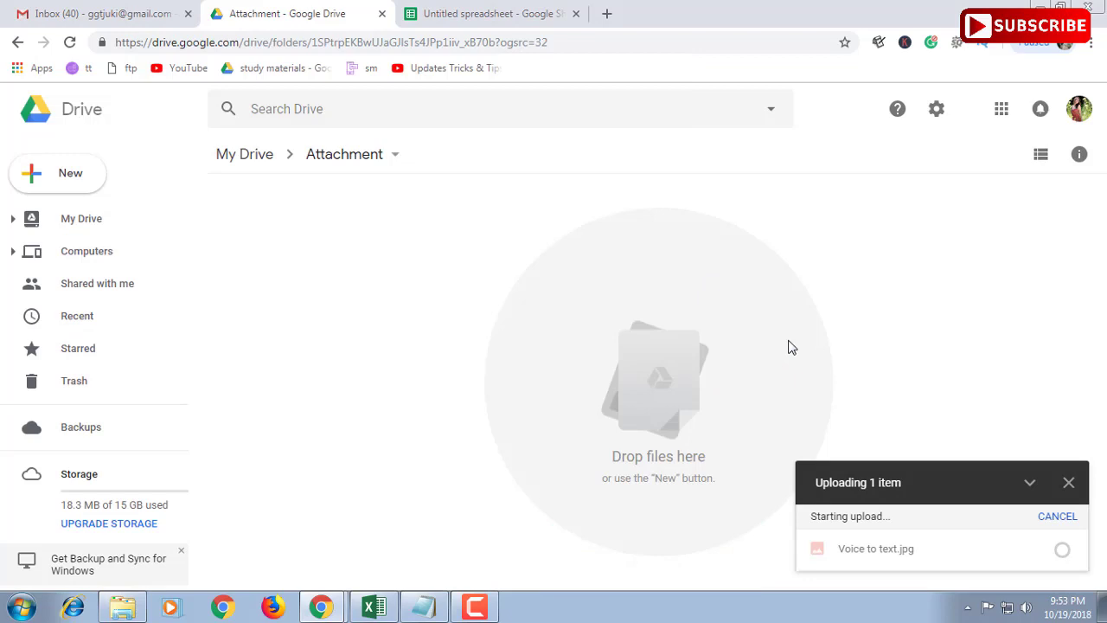
# Step: Upload the Quora Gmail-tips PDF and webtopdf.jpg into the Attachment folder
pyautogui.click(95, 185)
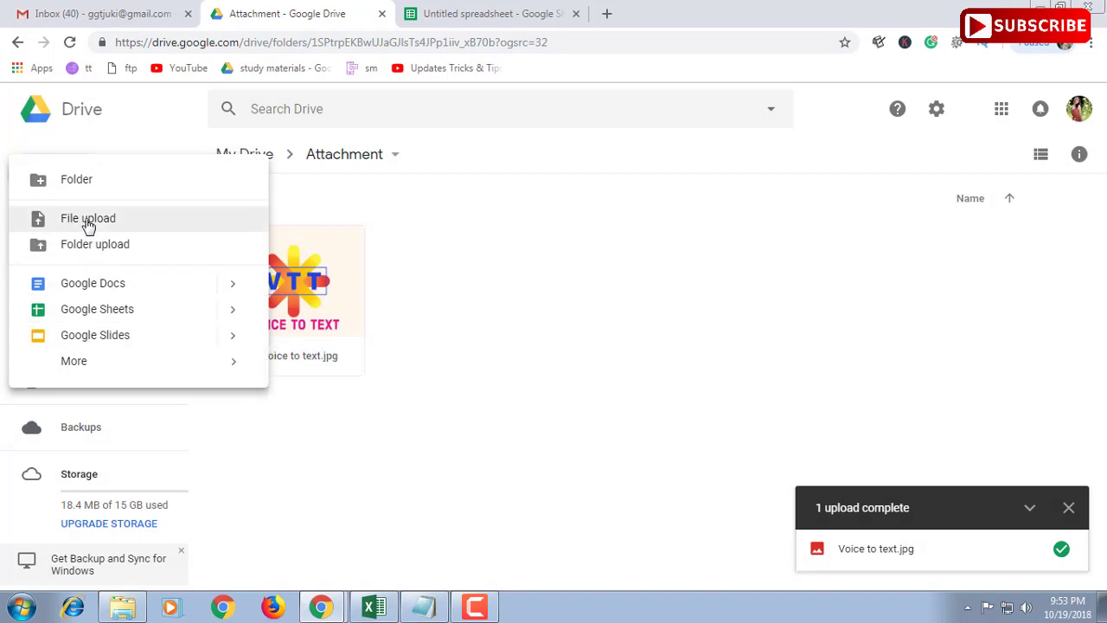
pyautogui.click(88, 221)
pyautogui.click(395, 285)
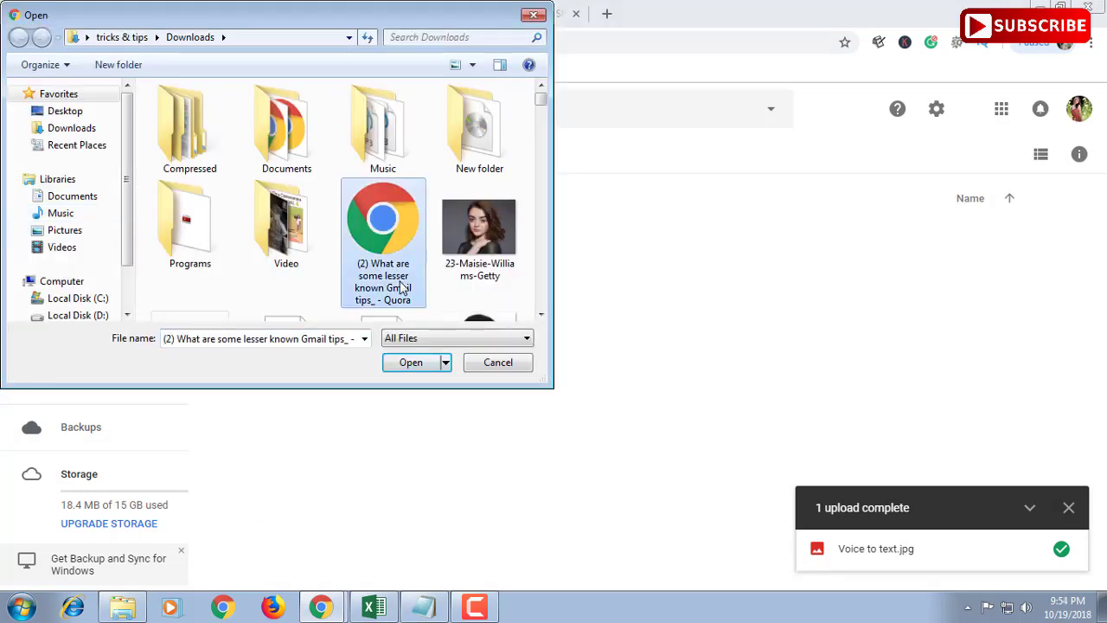
pyautogui.click(411, 364)
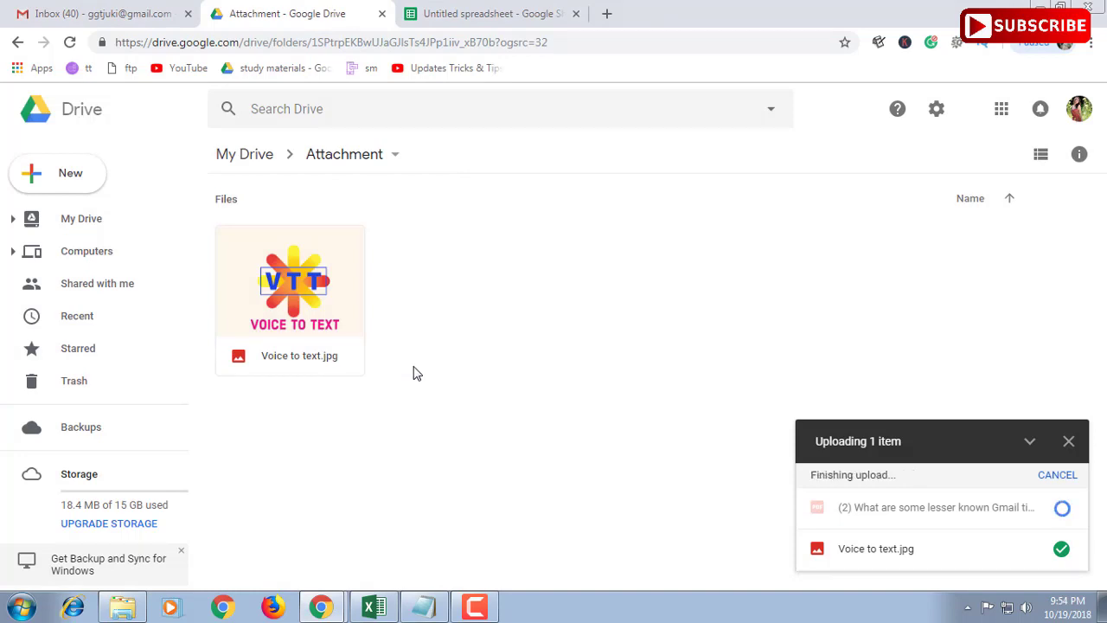
pyautogui.click(121, 610)
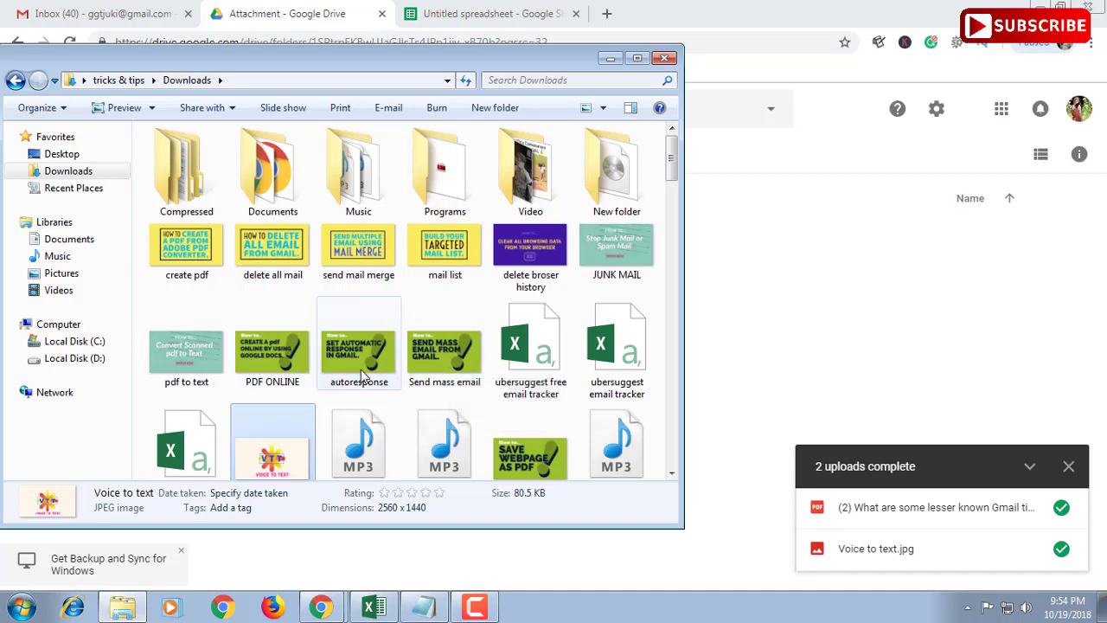
pyautogui.moveTo(519, 463); pyautogui.dragTo(800, 313)
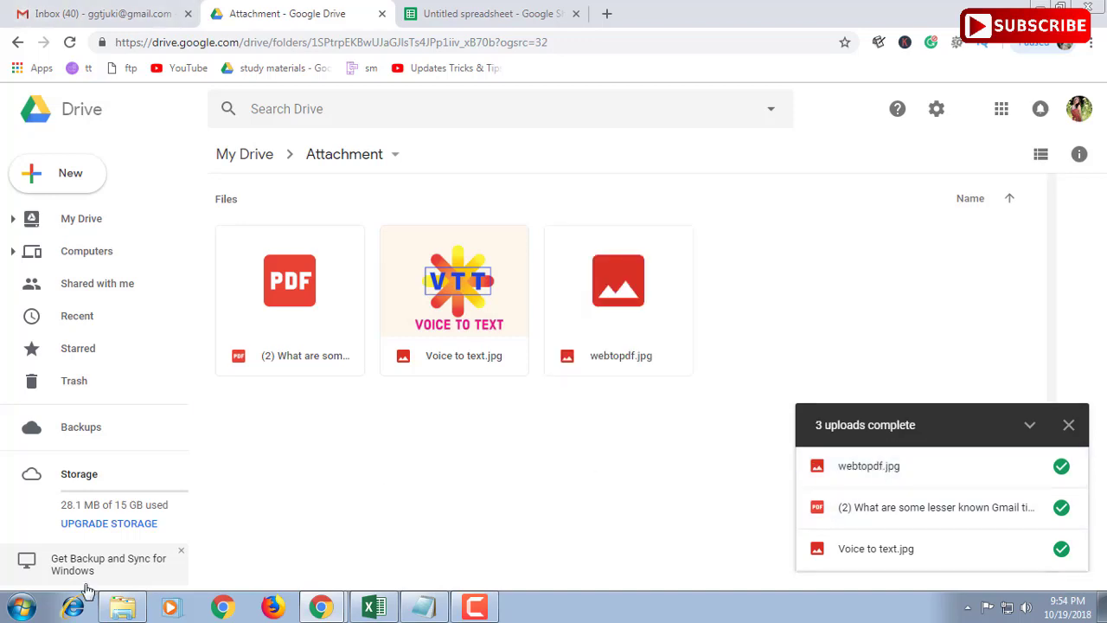
pyautogui.click(122, 607)
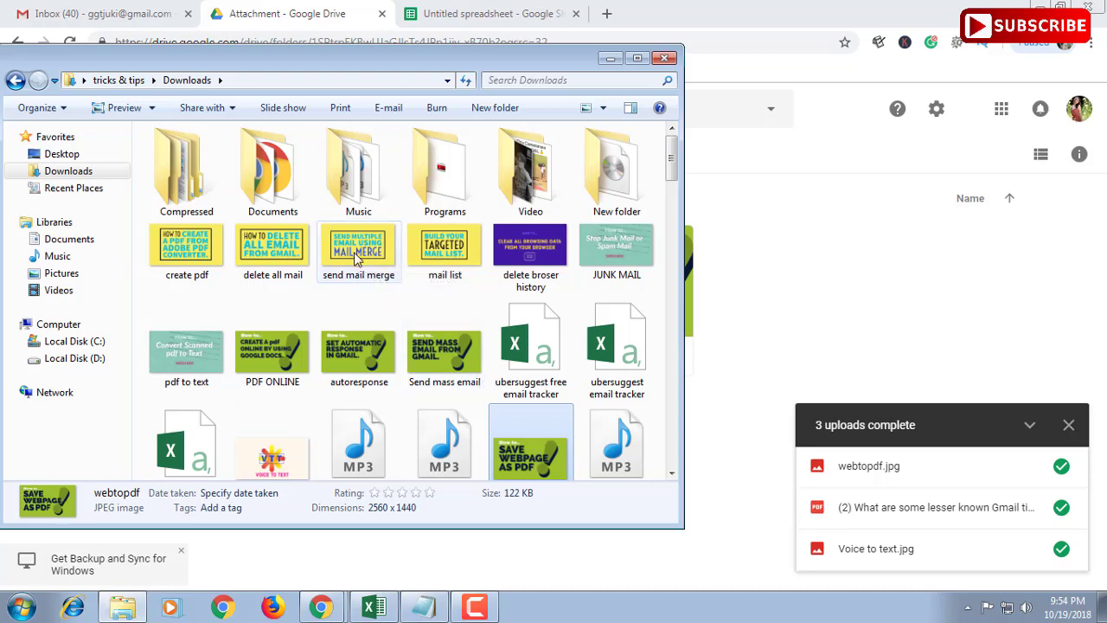
# Step: Upload send mail merge.jpg and paste webtopdf.jpg's shareable link into F6
pyautogui.moveTo(359, 264)
pyautogui.mouseDown()
pyautogui.moveTo(890, 228)
pyautogui.moveTo(868, 285)
pyautogui.mouseUp()
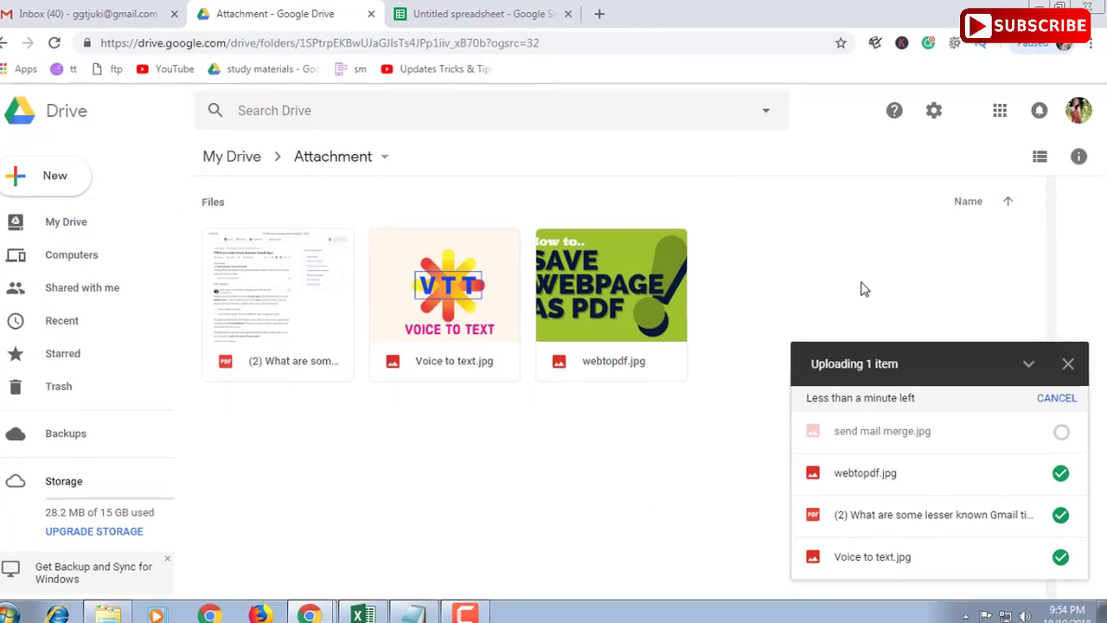
pyautogui.rightClick(787, 329)
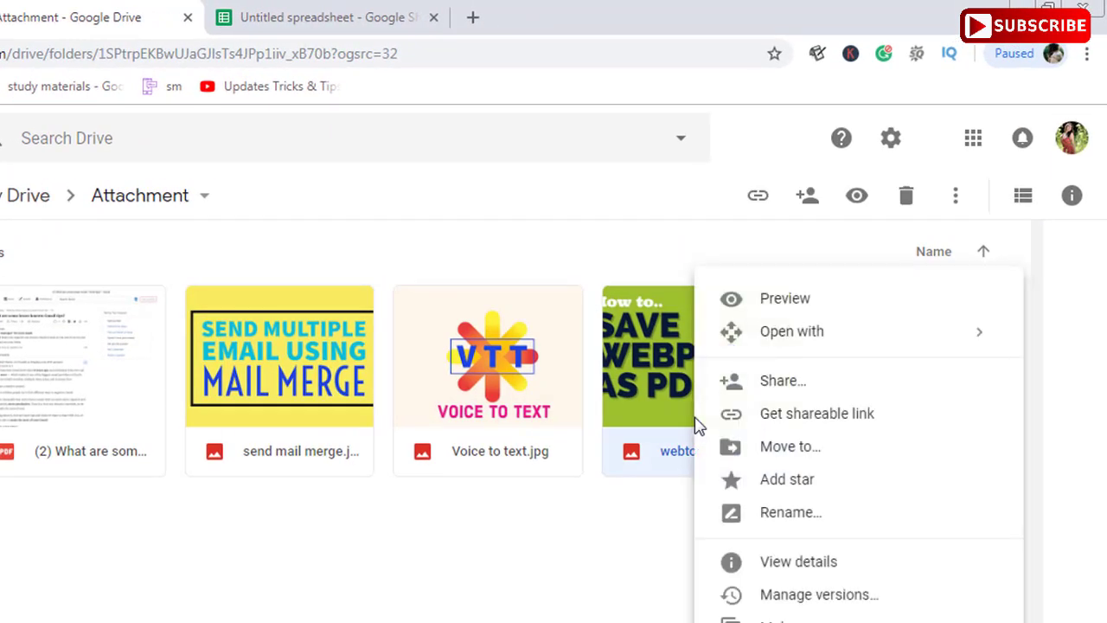
pyautogui.click(783, 424)
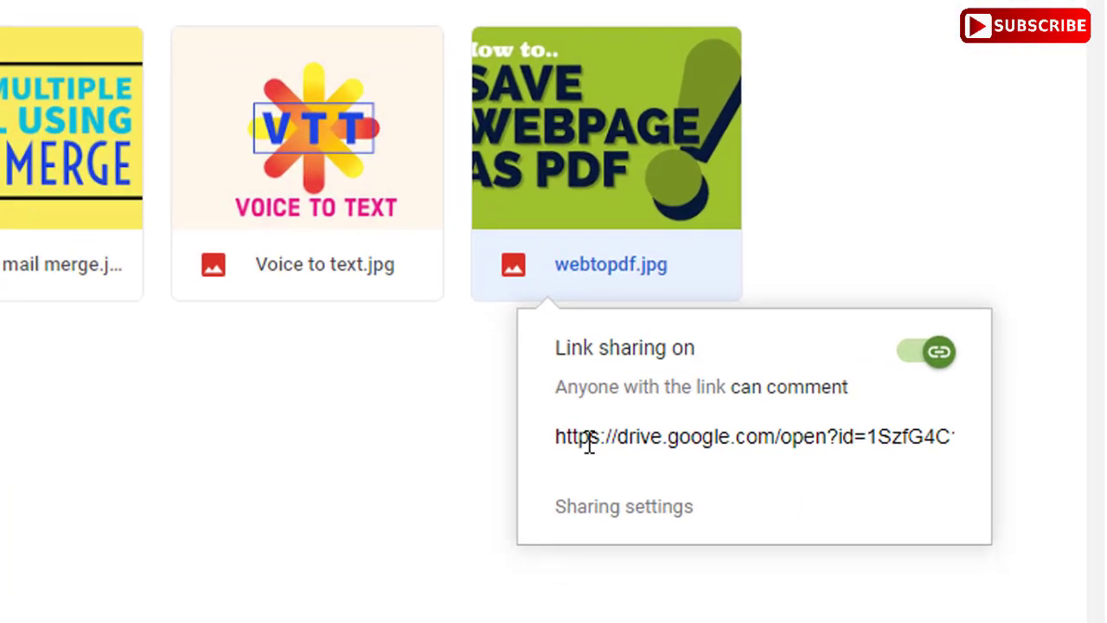
pyautogui.click(588, 440)
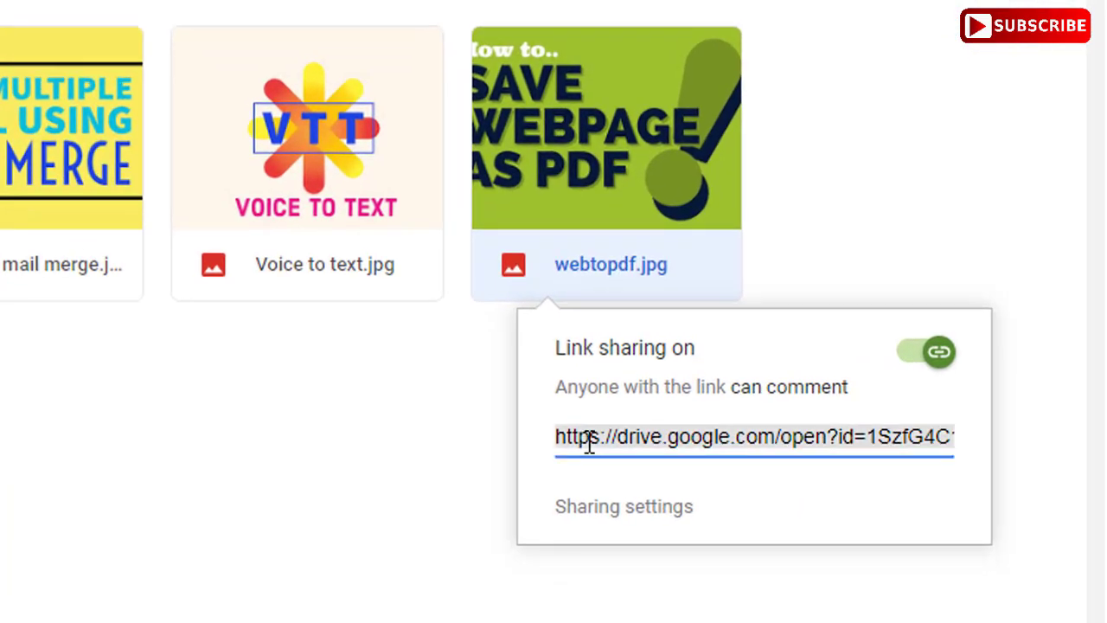
pyautogui.hotkey('ctrl', 'c')
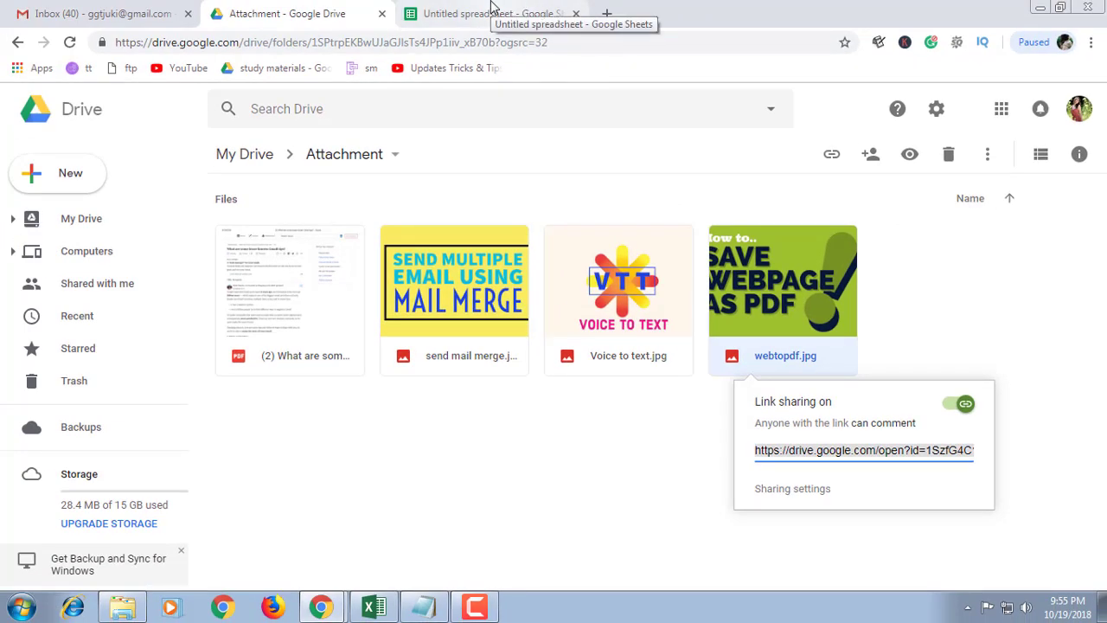
pyautogui.click(492, 11)
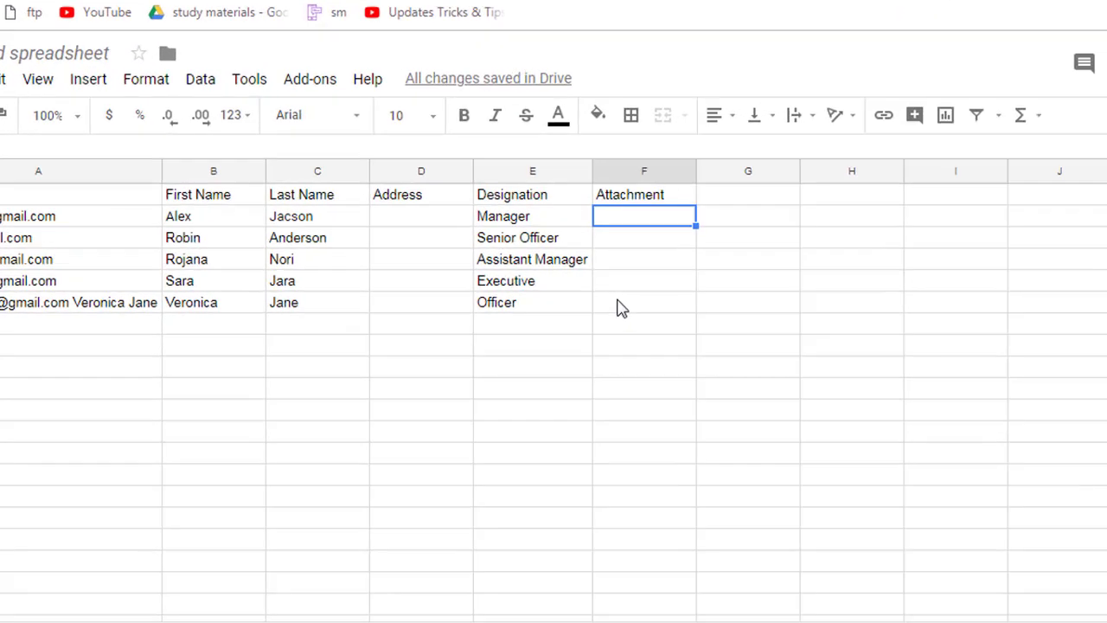
pyautogui.click(595, 298)
pyautogui.rightClick(602, 296)
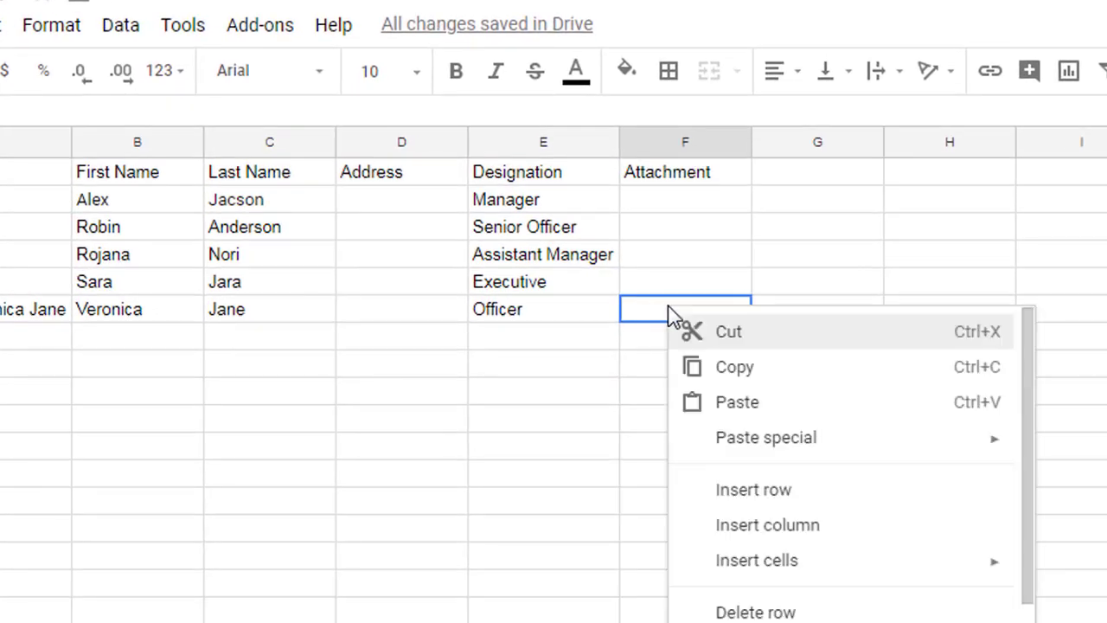
pyautogui.click(737, 401)
# Step: Get the Quora PDF's shareable link and paste it into F2
pyautogui.hotkey('ctrl', 'shift', 'Tab')
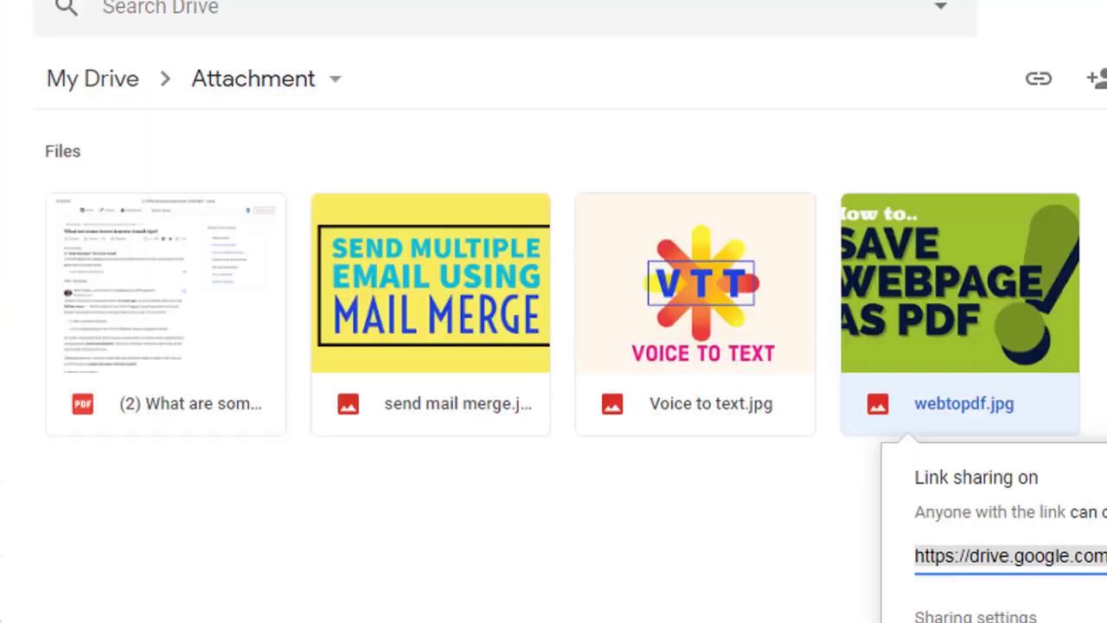
pyautogui.rightClick(248, 389)
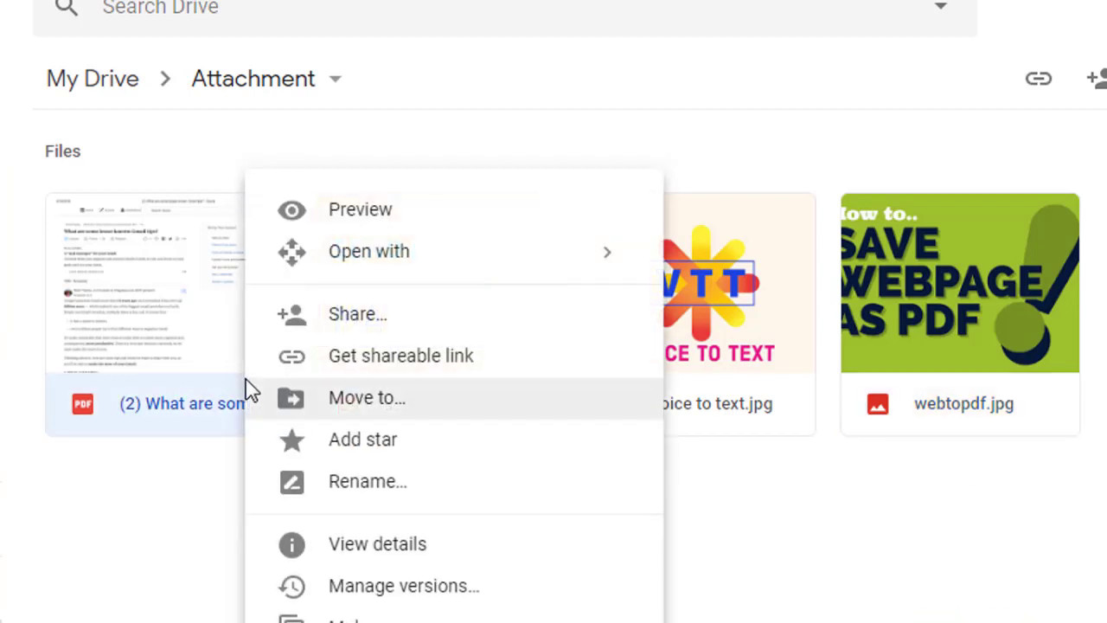
pyautogui.click(362, 377)
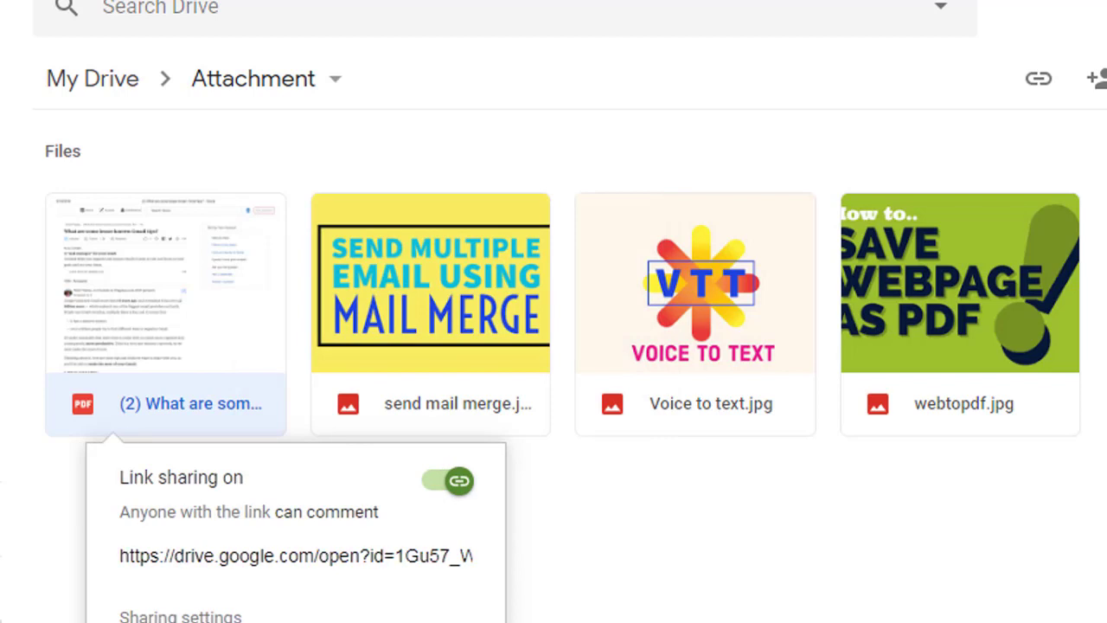
pyautogui.rightClick(217, 403)
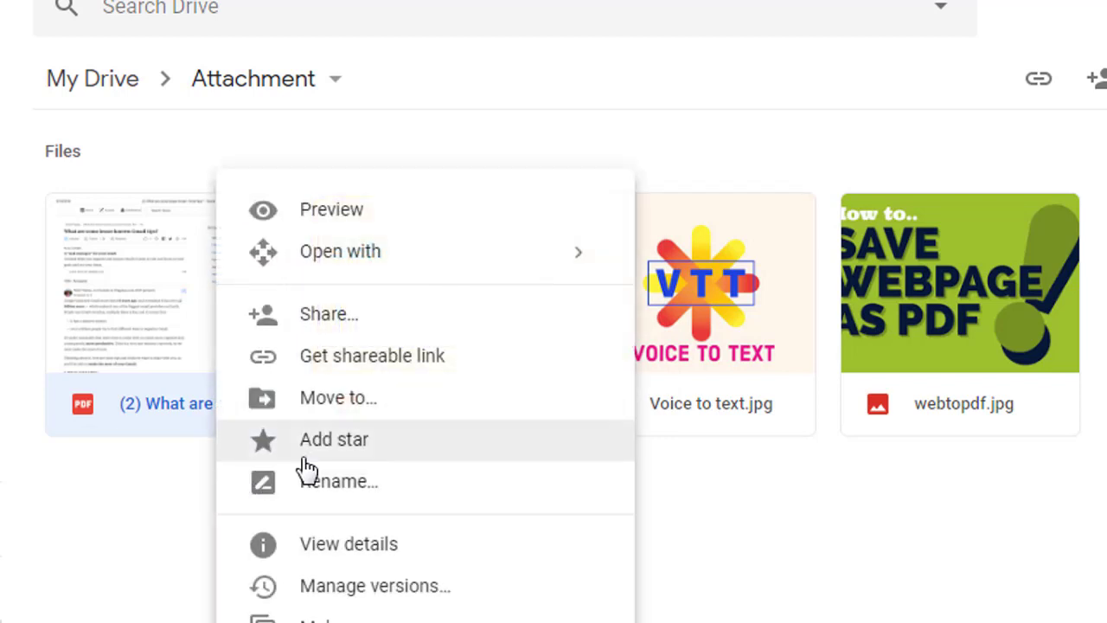
pyautogui.click(337, 353)
pyautogui.hotkey('ctrl', 'c')
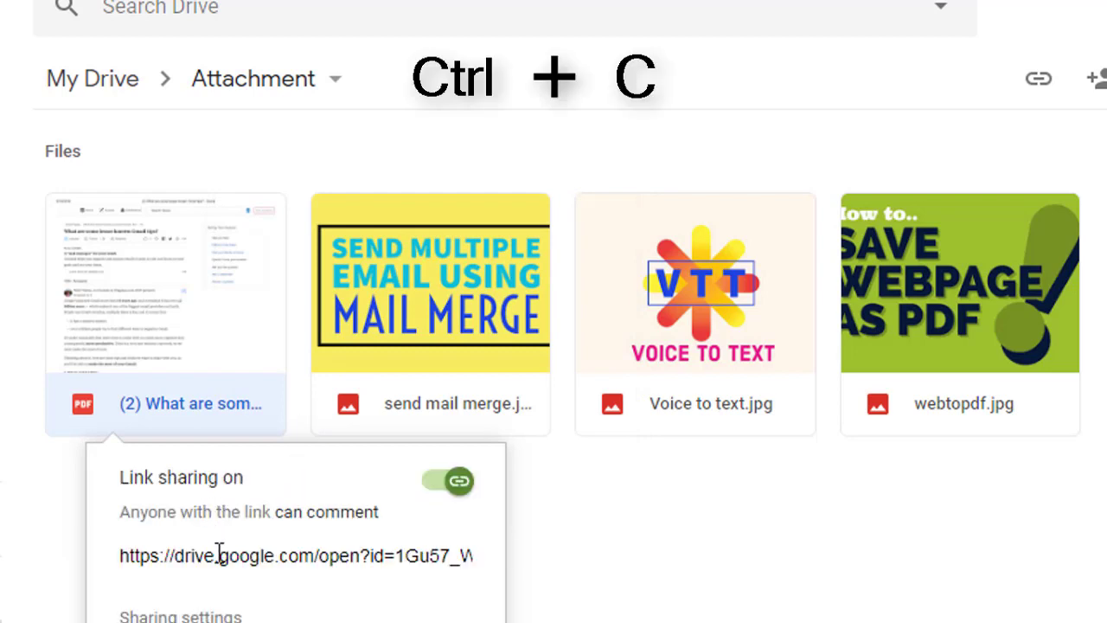
pyautogui.click(218, 554)
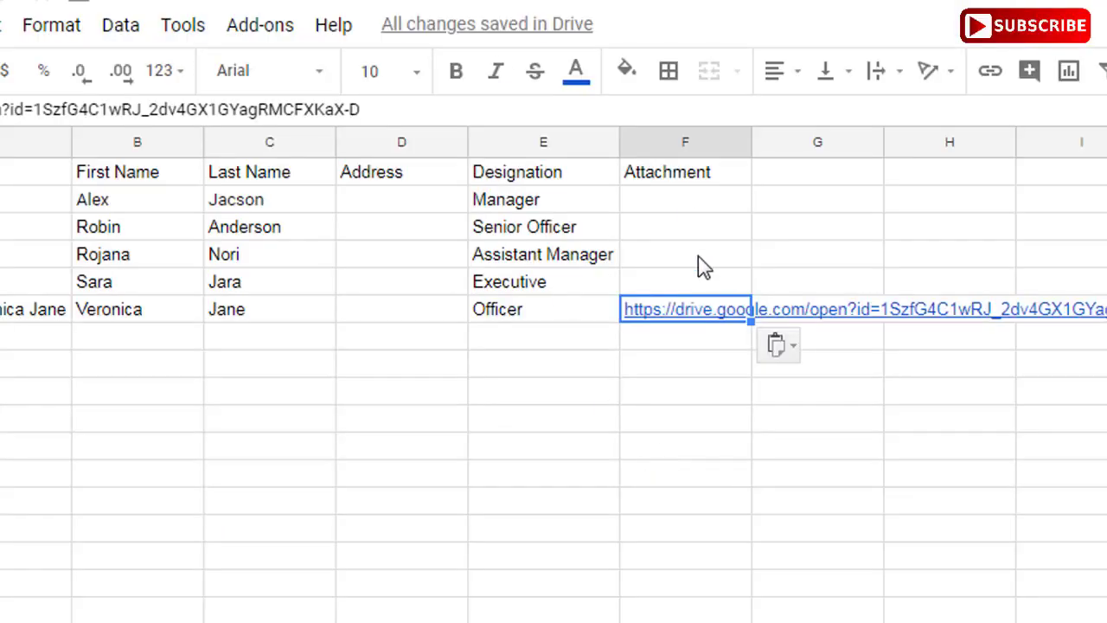
pyautogui.click(680, 197)
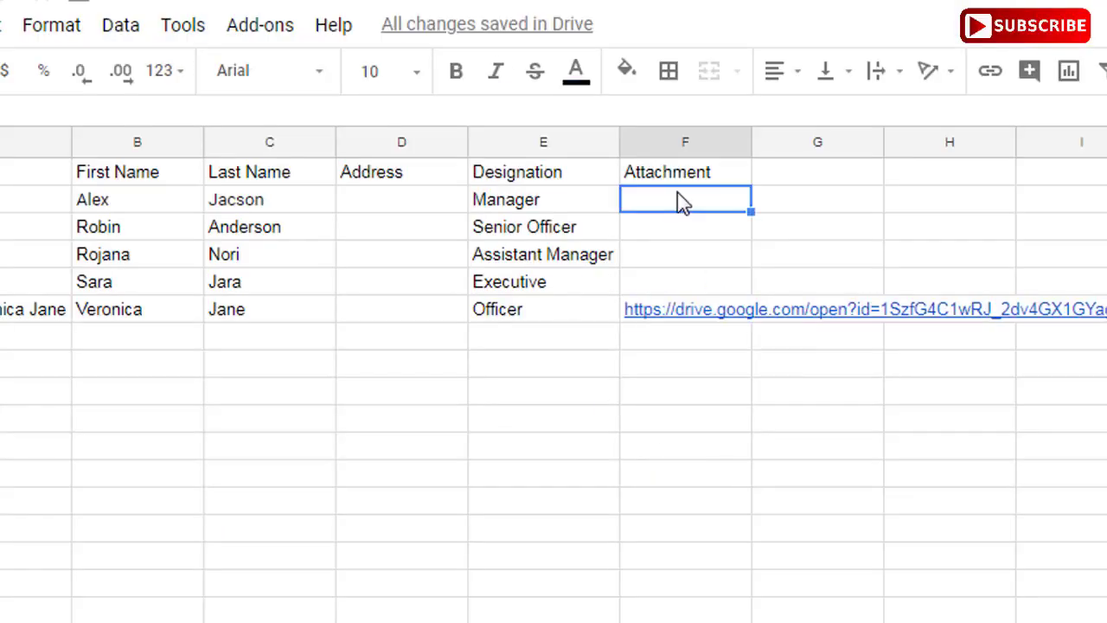
pyautogui.hotkey('ctrl', 'v')
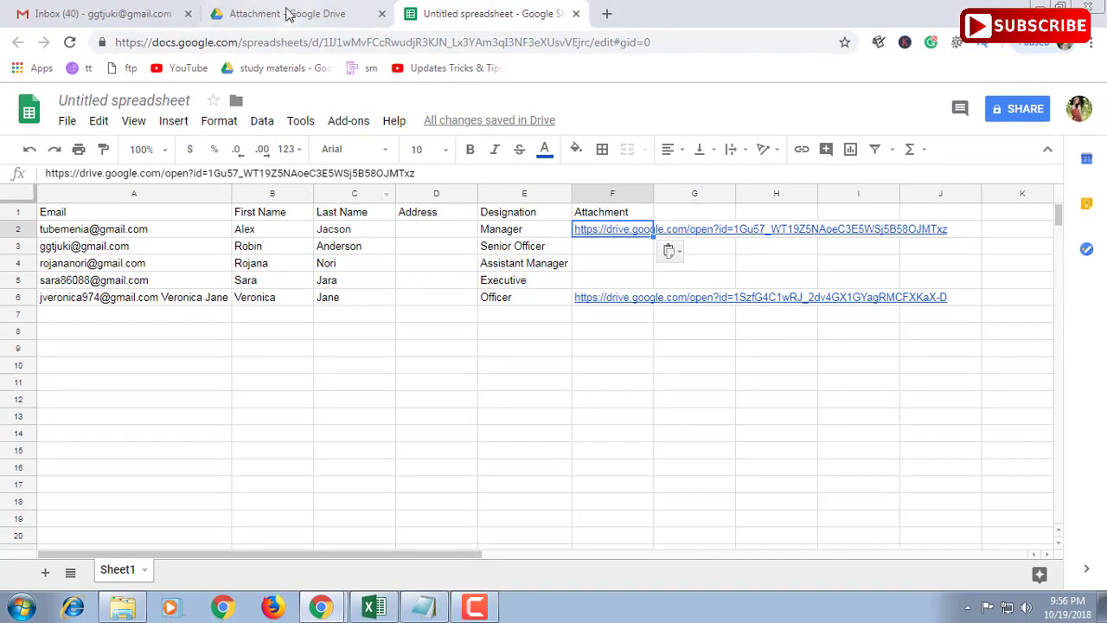
# Step: Share send mail merge.jpg and put its link into F3
pyautogui.click(288, 16)
pyautogui.rightClick(467, 331)
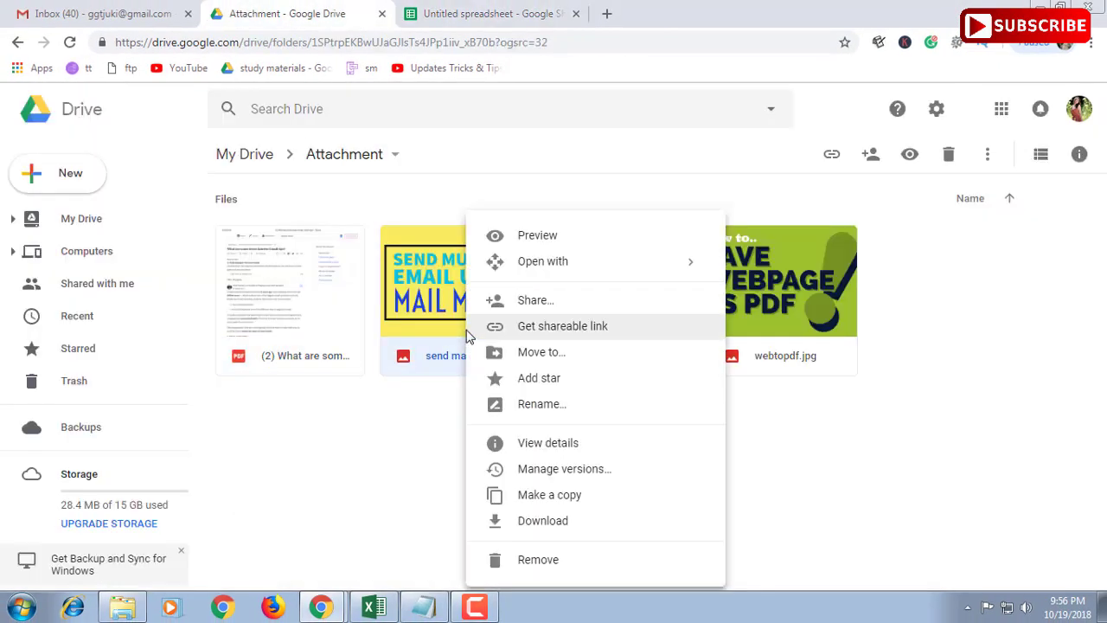
pyautogui.click(556, 325)
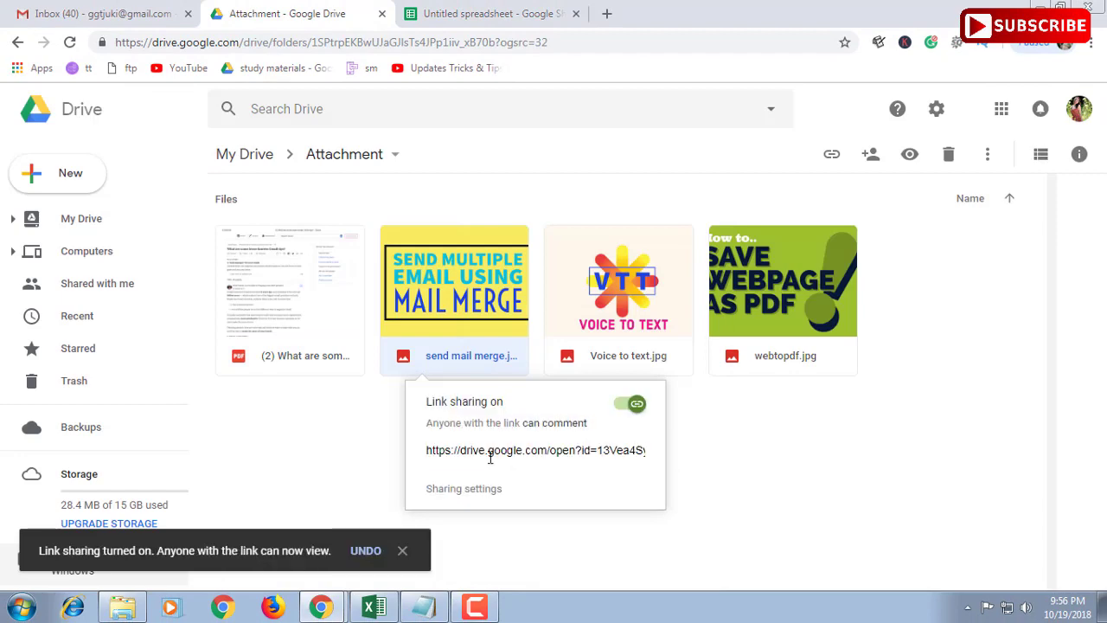
pyautogui.hotkey('ctrl', 'Tab')
pyautogui.press('Return')
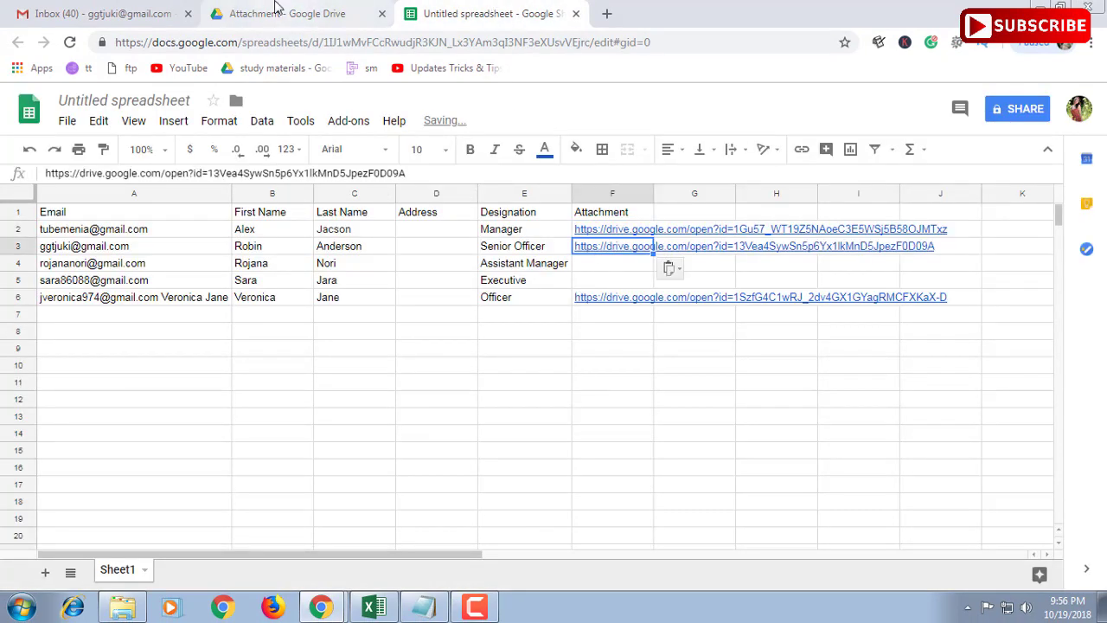
# Step: Share Voice to text.jpg and paste its link into F4 and F5
pyautogui.click(277, 14)
pyautogui.rightClick(618, 329)
pyautogui.click(683, 324)
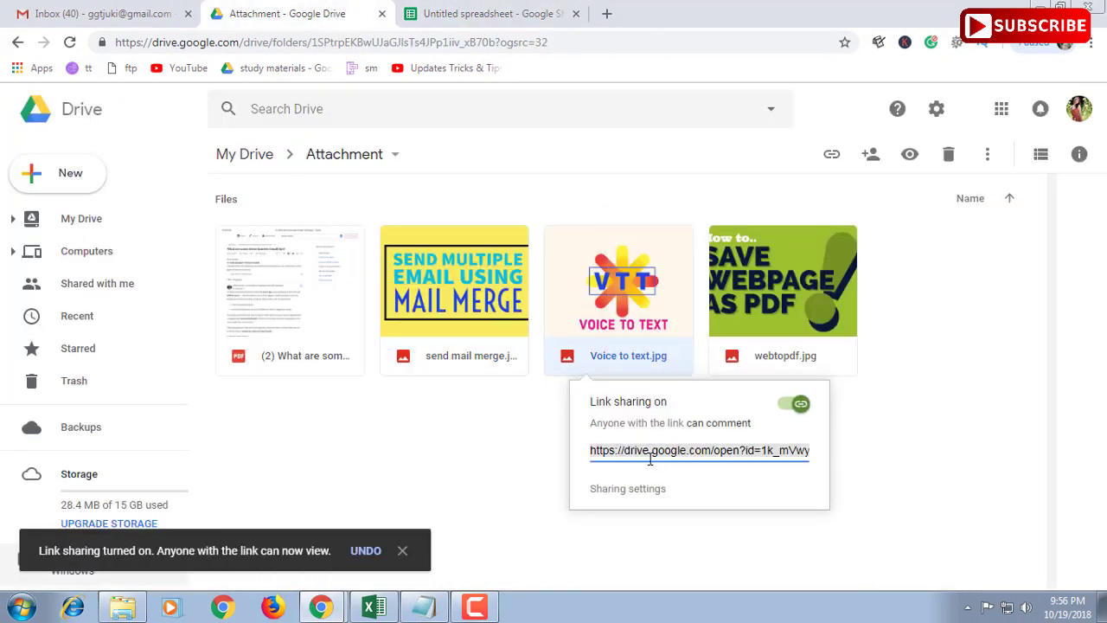
pyautogui.hotkey('ctrl', 'Tab')
pyautogui.hotkey('ctrl', 'v')
pyautogui.rightClick(603, 267)
pyautogui.click(643, 326)
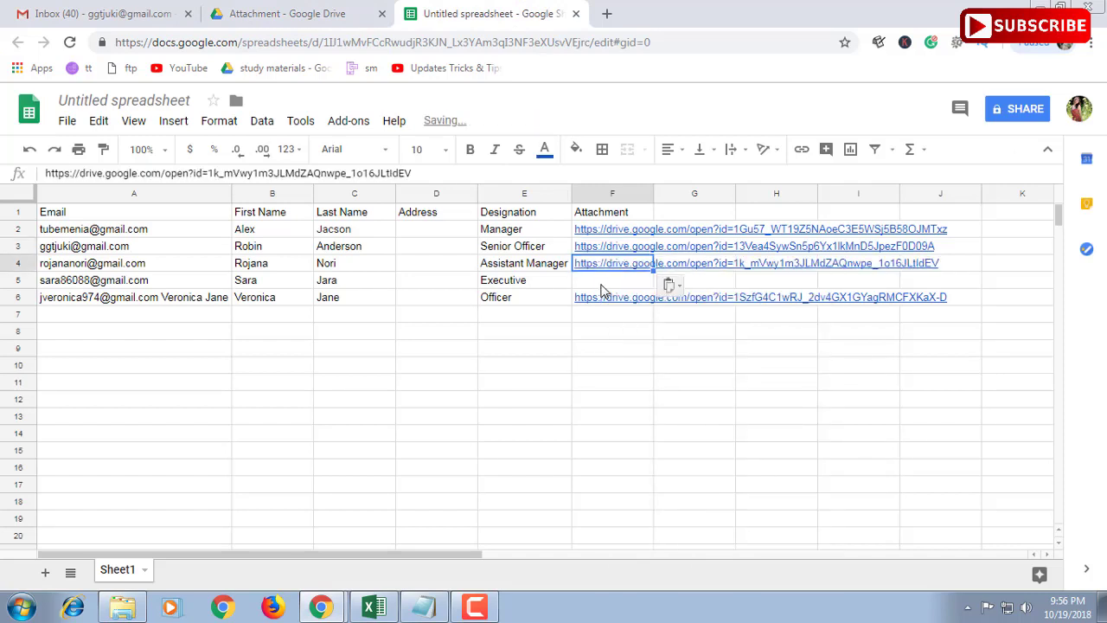
pyautogui.rightClick(602, 281)
pyautogui.click(643, 340)
# Step: Review the recipient rows and their email addresses
pyautogui.click(694, 399)
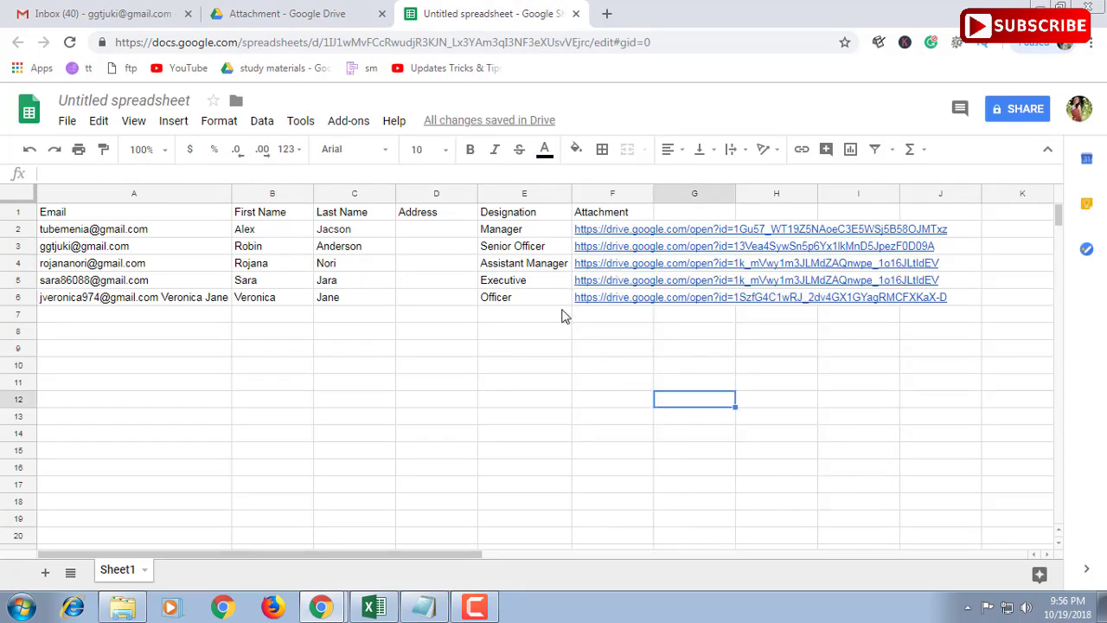
pyautogui.click(355, 297)
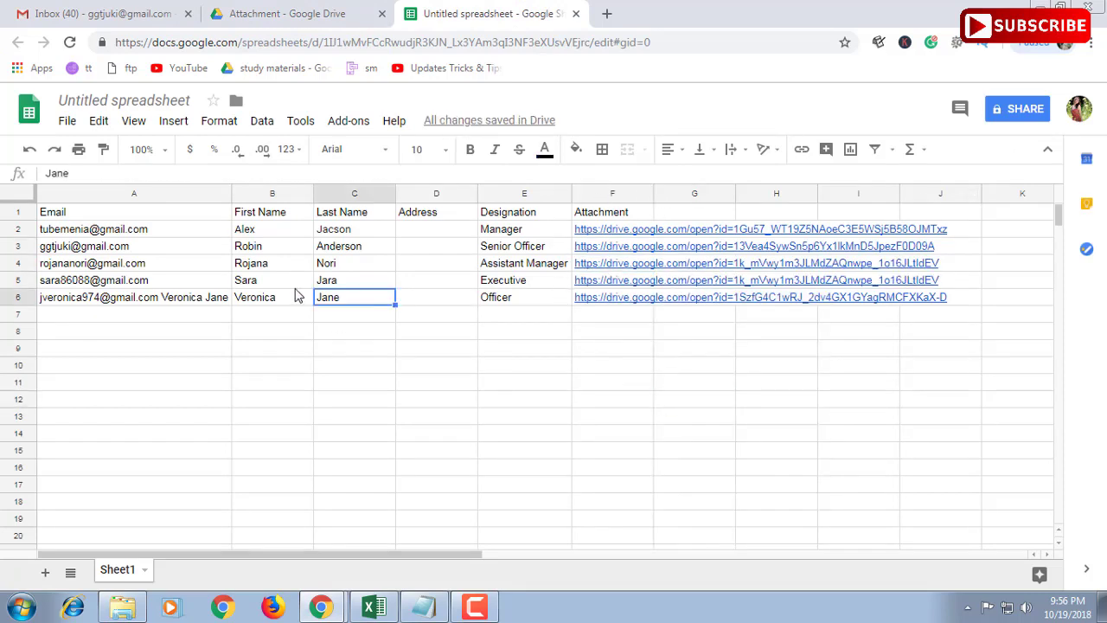
pyautogui.click(158, 263)
pyautogui.click(118, 299)
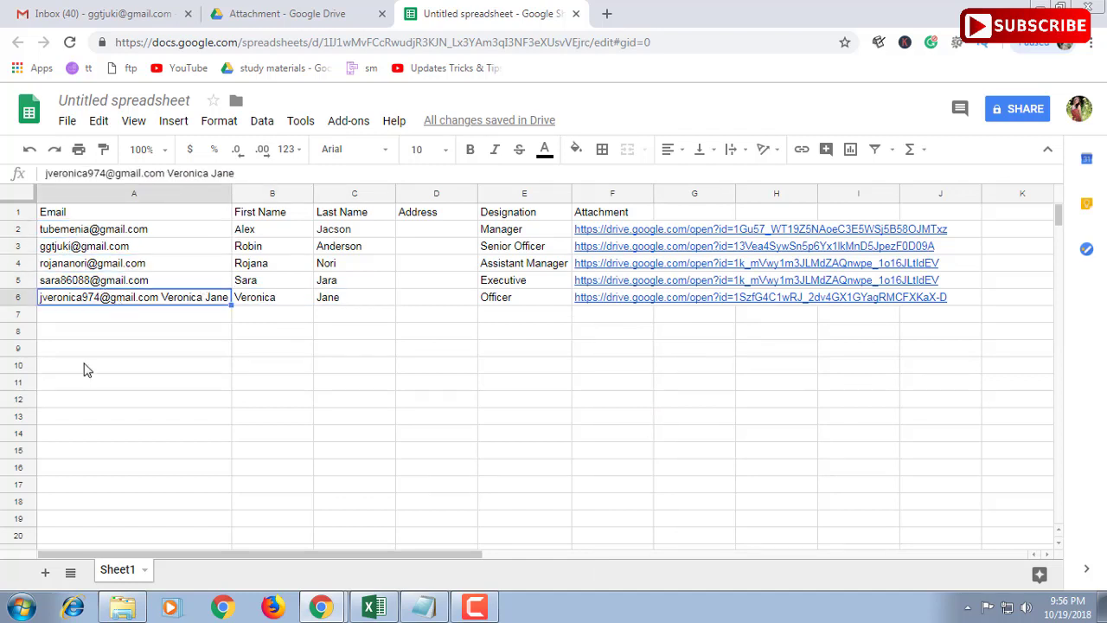
# Step: Install the free Yet Another Mail Merge add-on and allow it access to the Gmail account
pyautogui.click(349, 123)
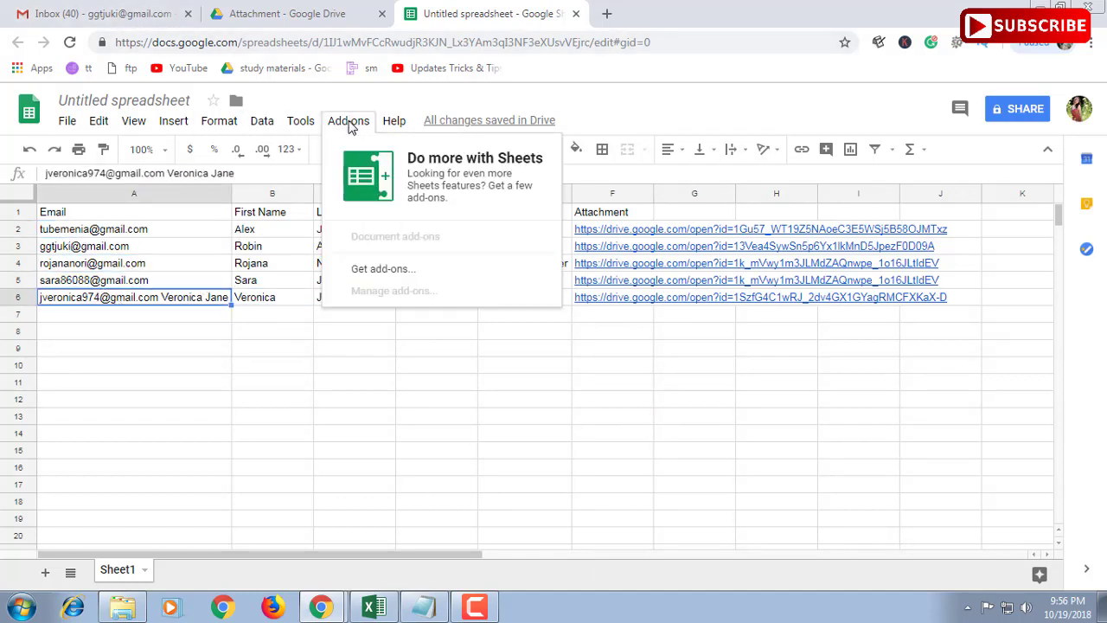
pyautogui.click(362, 268)
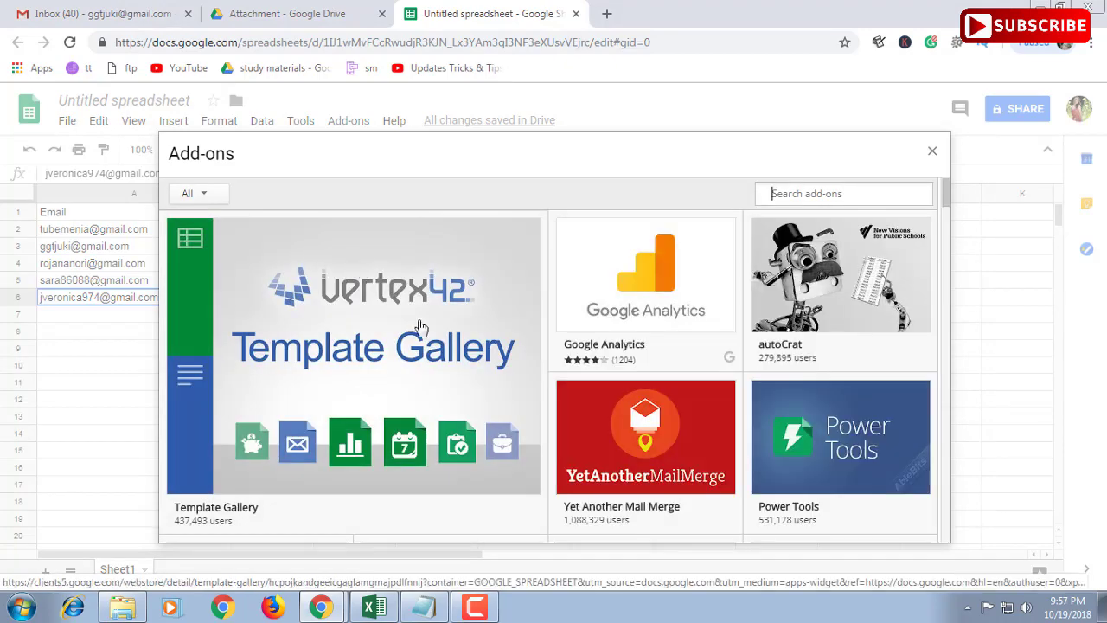
pyautogui.scroll(-3, 445, 404)
pyautogui.scroll(3, 446, 404)
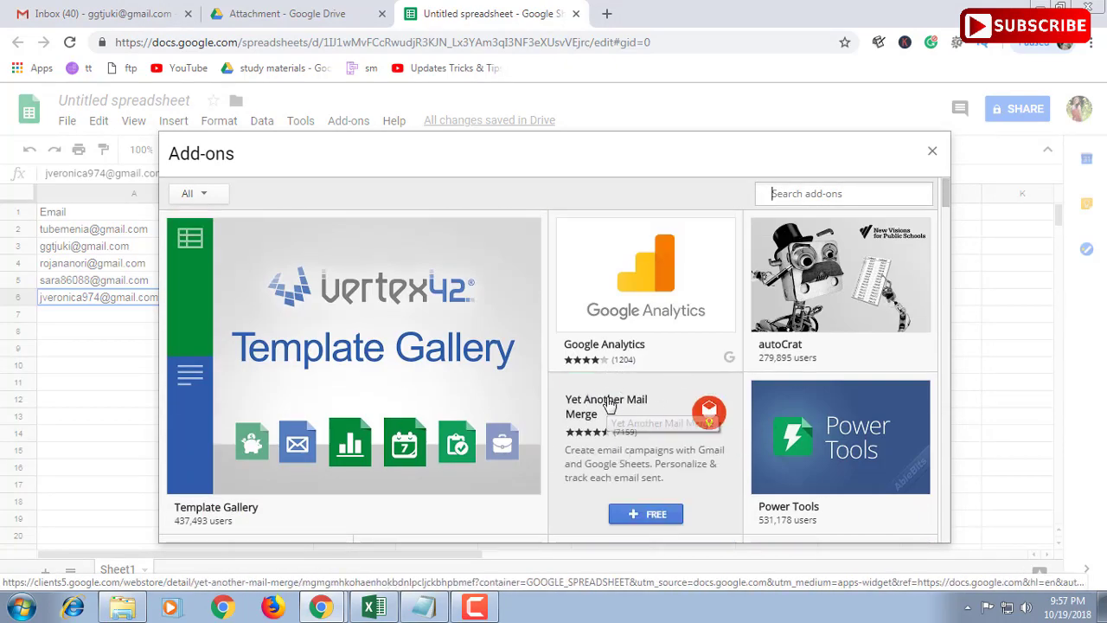
pyautogui.click(608, 404)
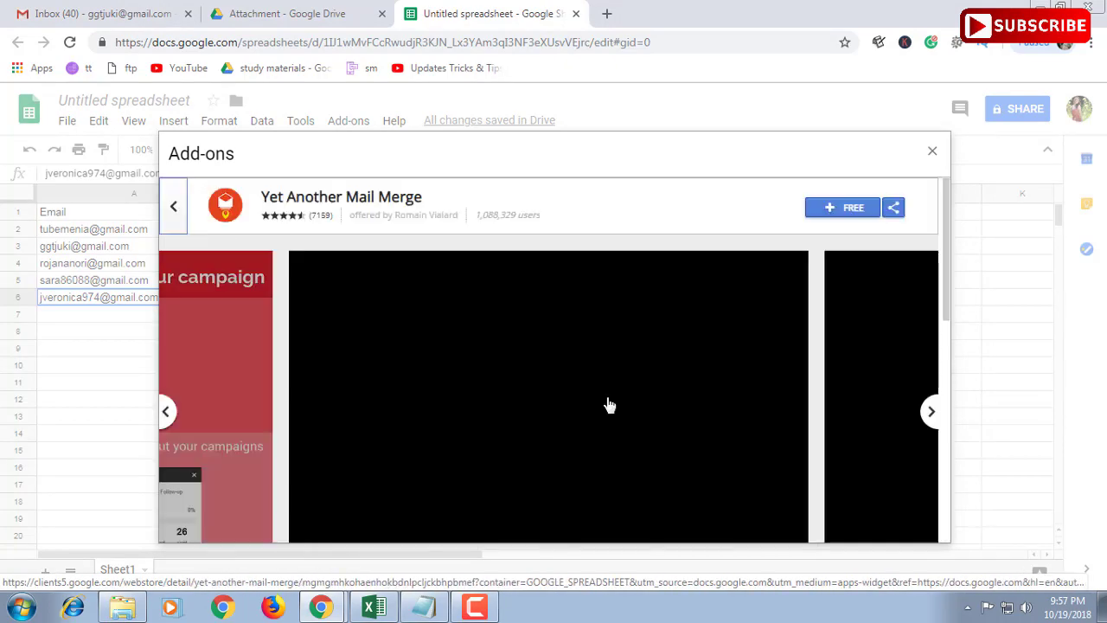
pyautogui.scroll(-3, 519, 415)
pyautogui.scroll(3, 554, 413)
pyautogui.click(855, 212)
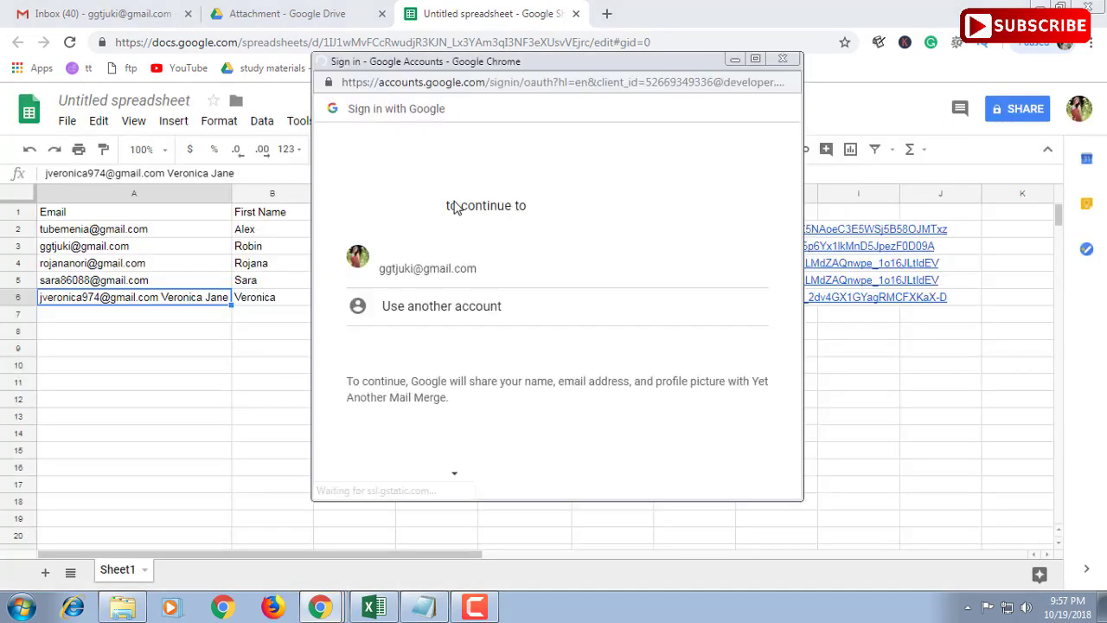
pyautogui.click(477, 275)
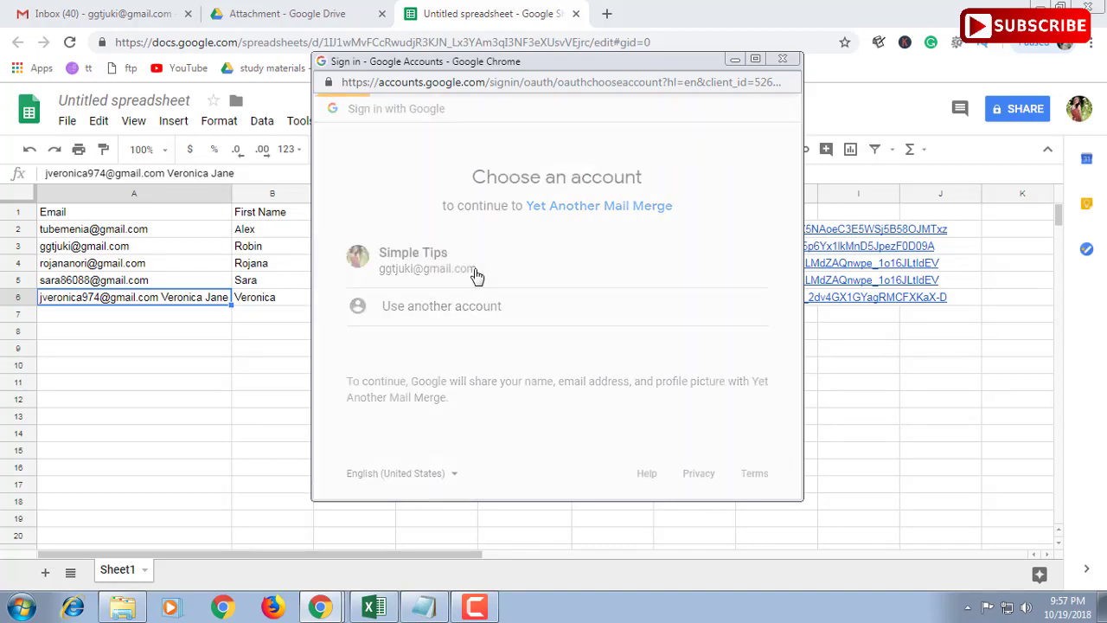
pyautogui.scroll(-10, 568, 395)
pyautogui.click(719, 439)
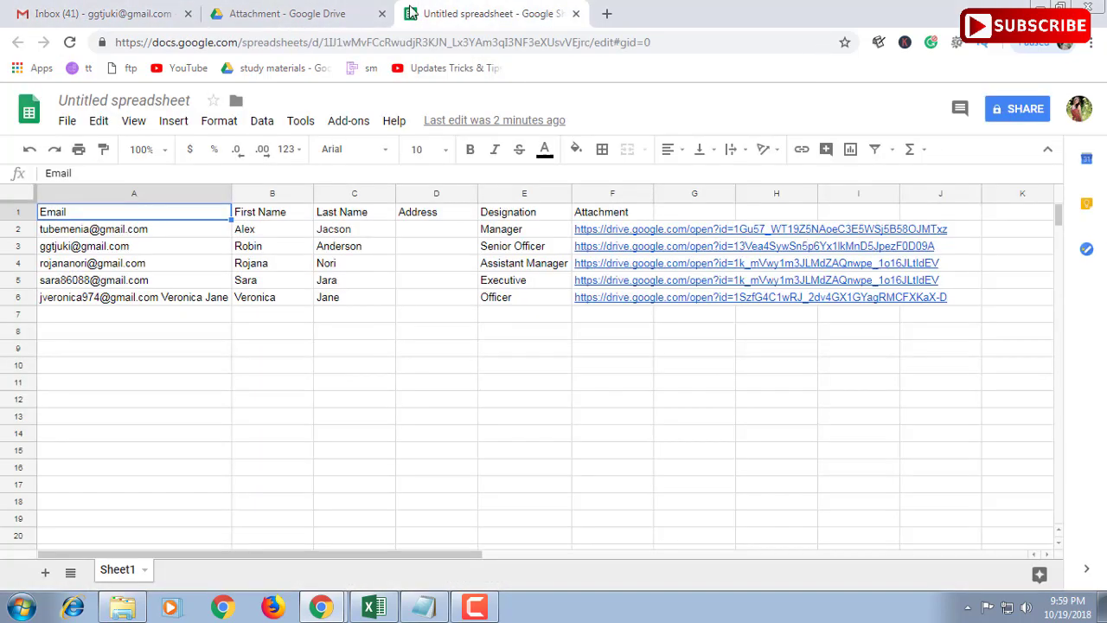
# Step: Copy the first recipient's email address from the sheet
pyautogui.click(60, 232)
pyautogui.rightClick(82, 237)
pyautogui.click(123, 274)
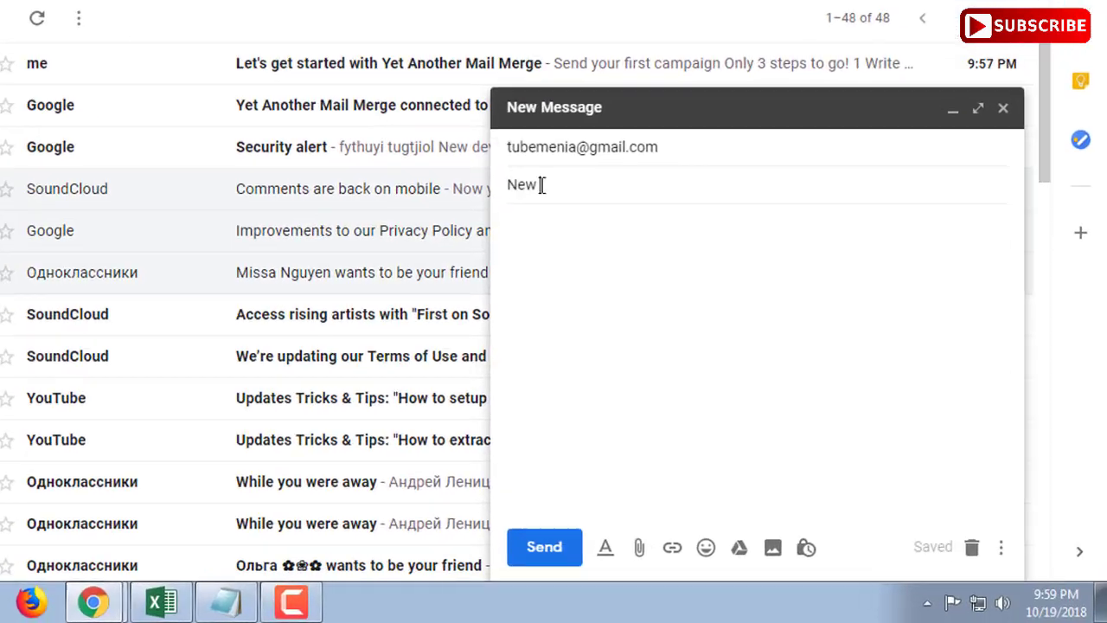
# Step: Save a draft with subject 'New video was publish' and body 'Please find the attachment file.'
pyautogui.write('Vis')
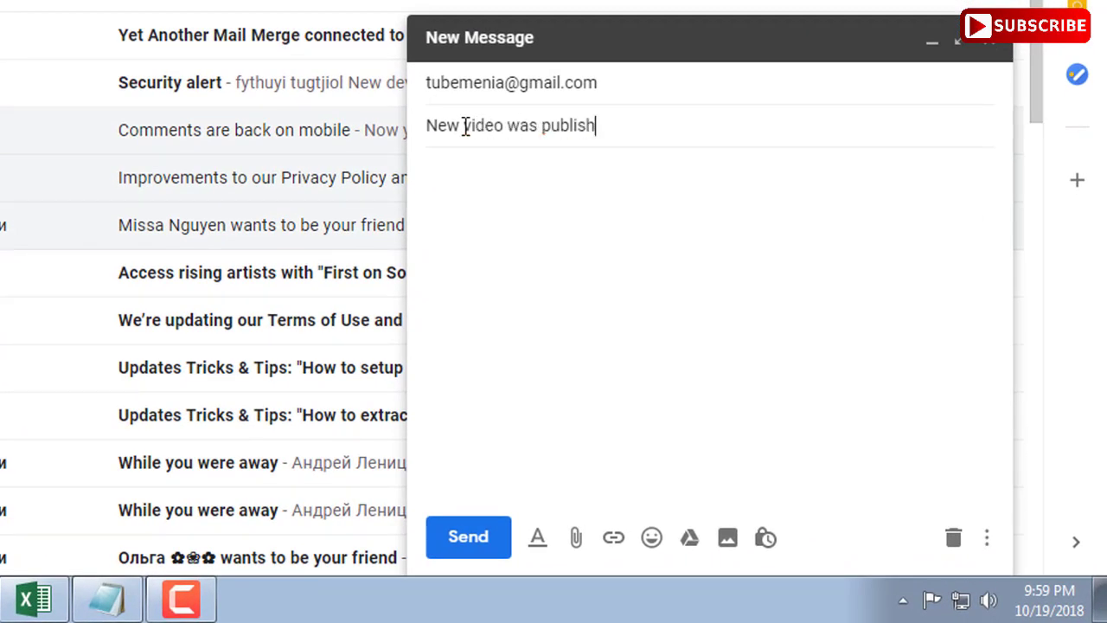
pyautogui.click(499, 196)
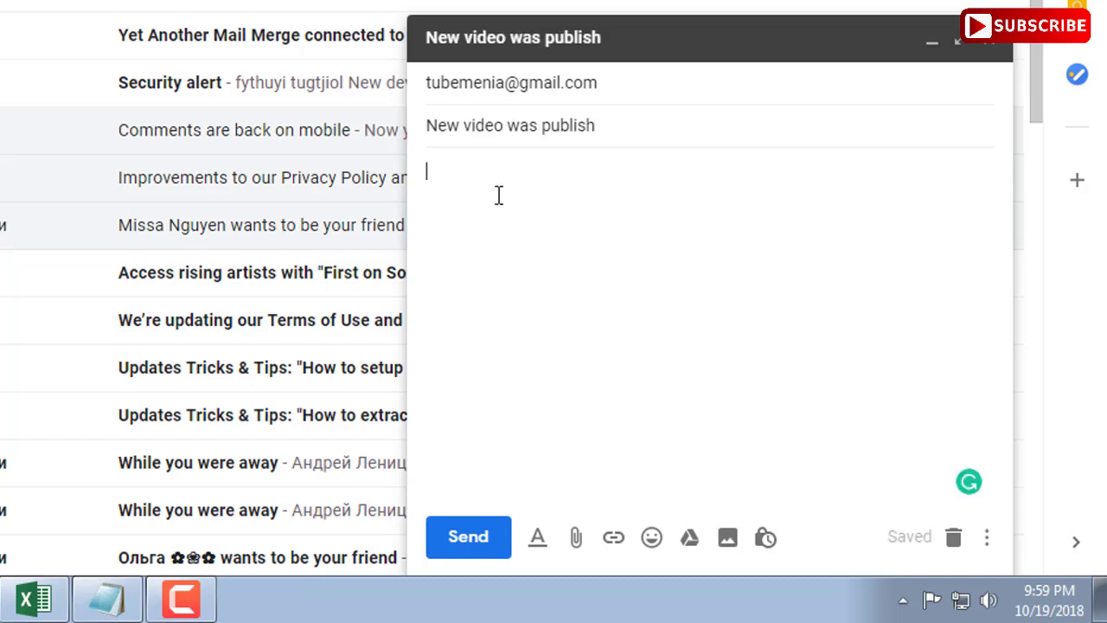
pyautogui.write('Pleas')
pyautogui.press('BackSpace')
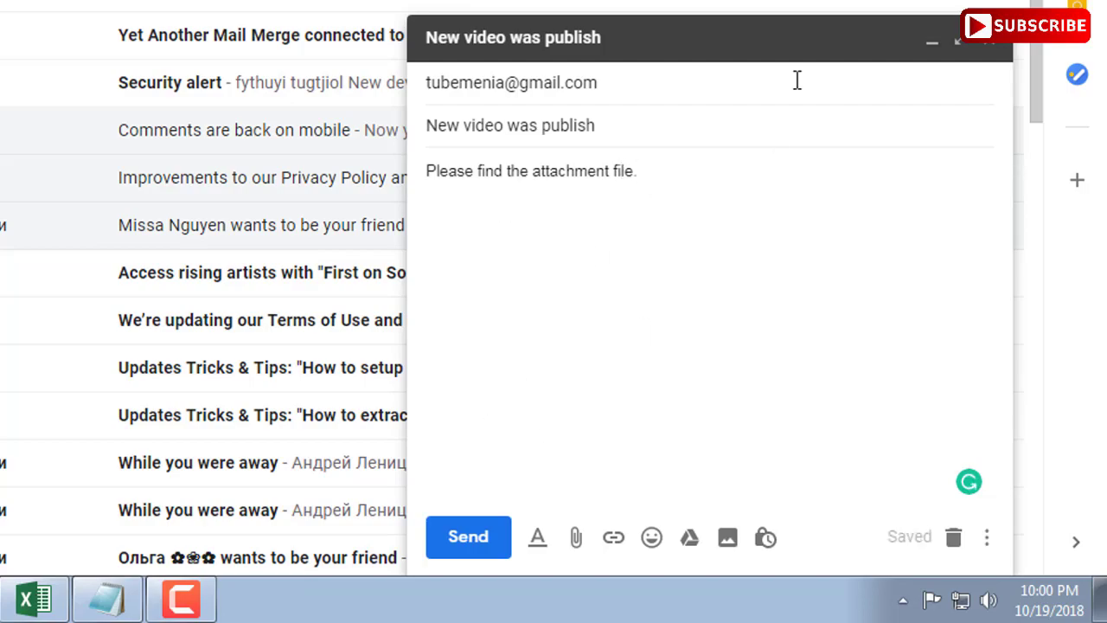
pyautogui.click(992, 39)
pyautogui.scroll(-2, 112, 301)
# Step: Show the Gmail drafts, then bold the header row A1:F1
pyautogui.click(112, 262)
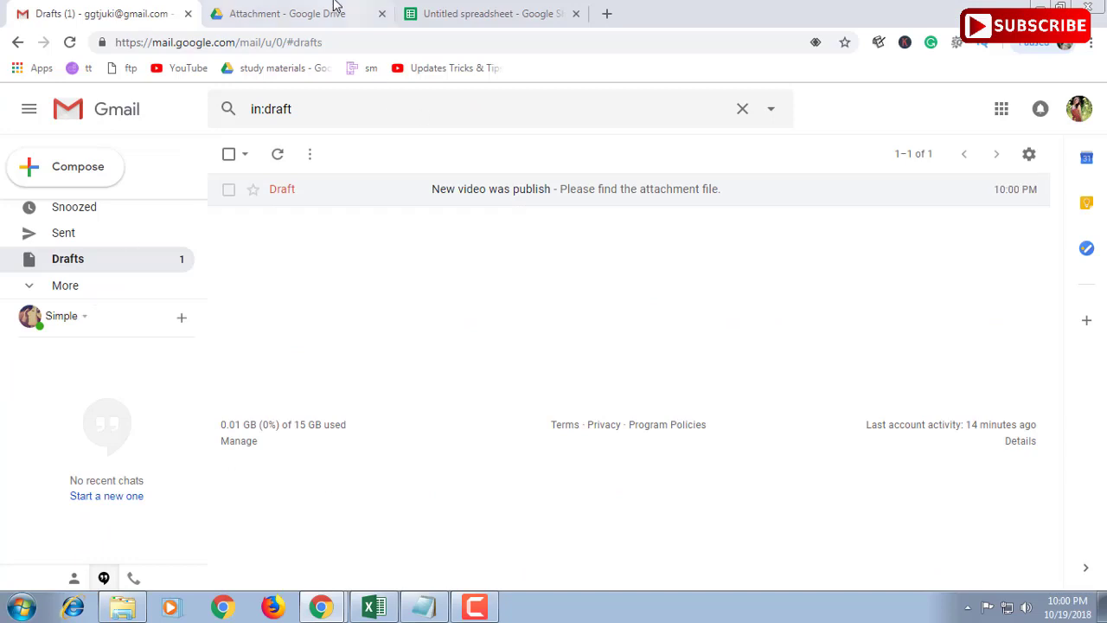
pyautogui.click(428, 14)
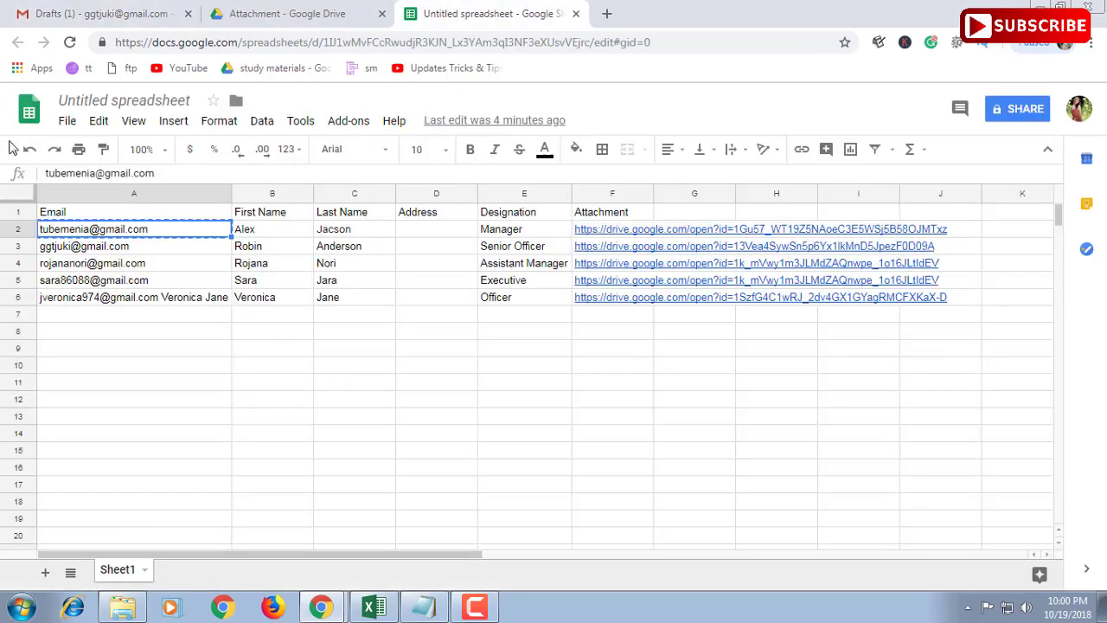
pyautogui.moveTo(38, 212); pyautogui.dragTo(649, 215)
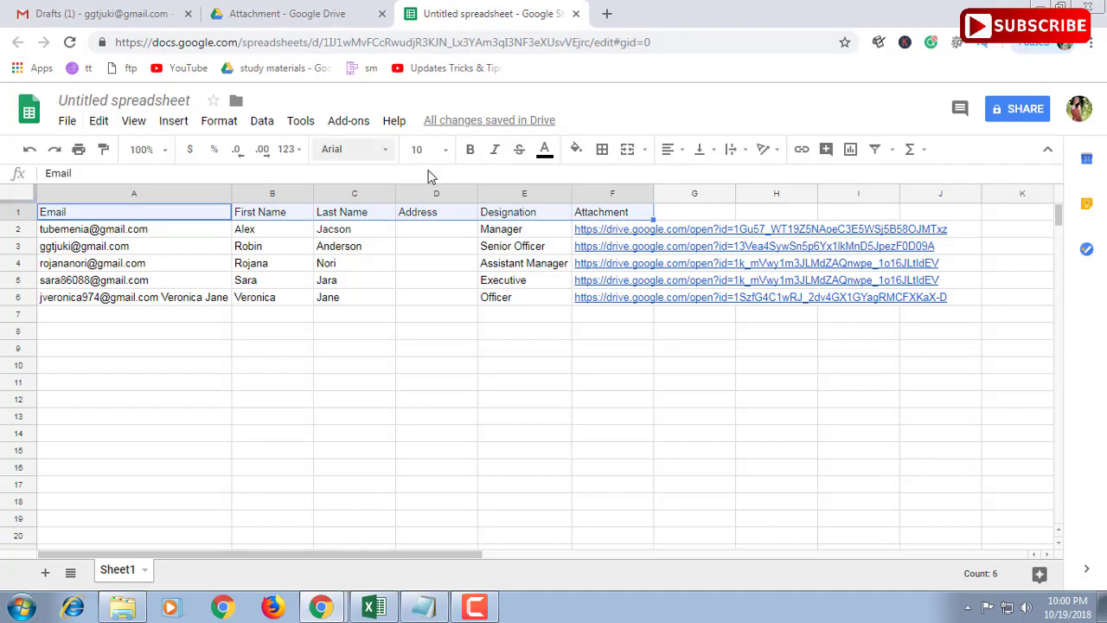
pyautogui.click(470, 148)
# Step: Launch Start Mail Merge from the Yet Another Mail Merge add-on
pyautogui.click(387, 281)
pyautogui.click(506, 297)
pyautogui.click(355, 123)
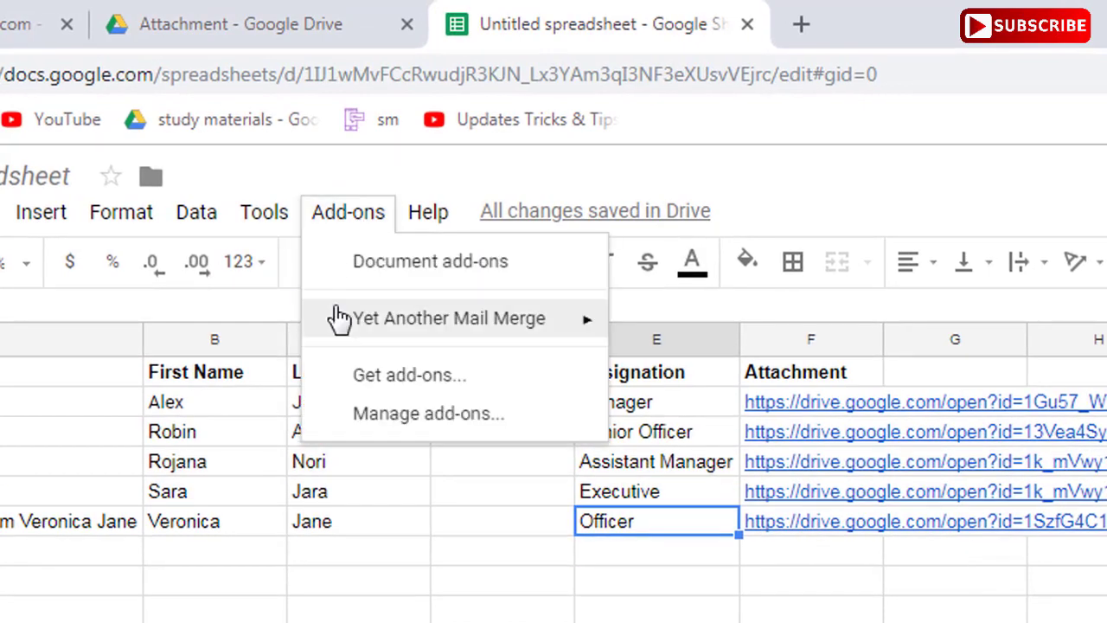
pyautogui.moveTo(417, 218)
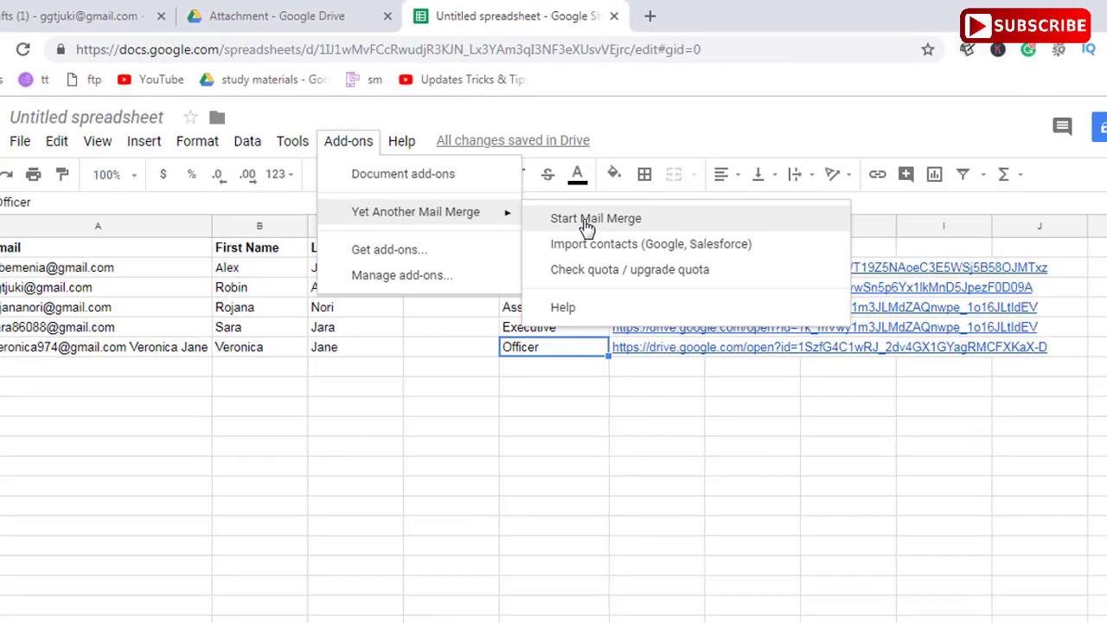
pyautogui.click(699, 322)
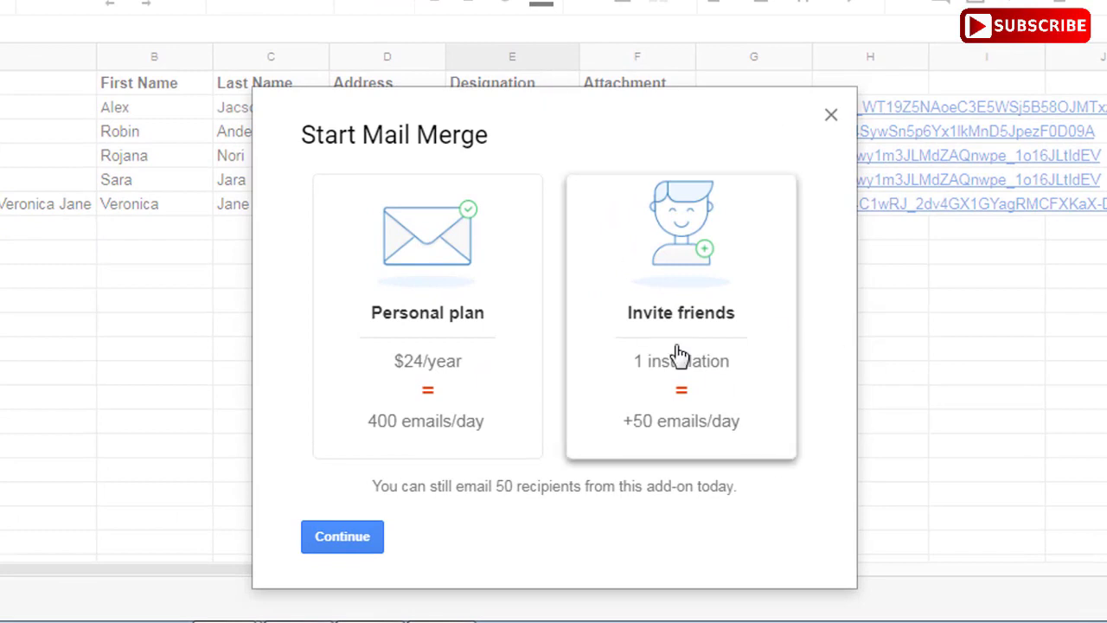
# Step: Set sender Simple Tips, the 'New video was publish' draft template and column F personalized attachments
pyautogui.click(343, 537)
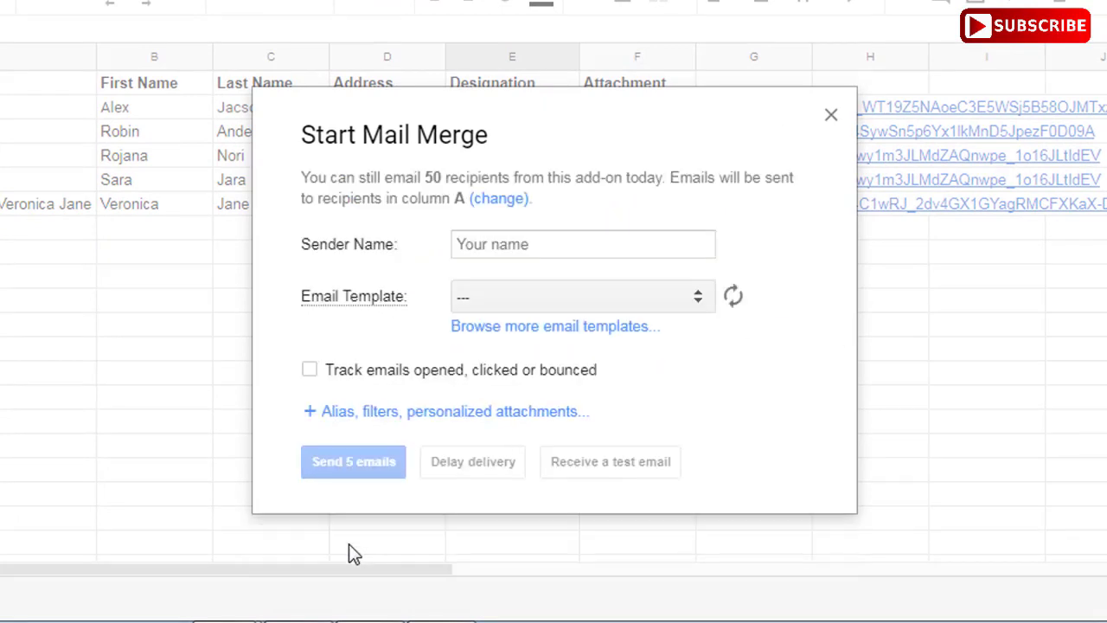
pyautogui.click(536, 238)
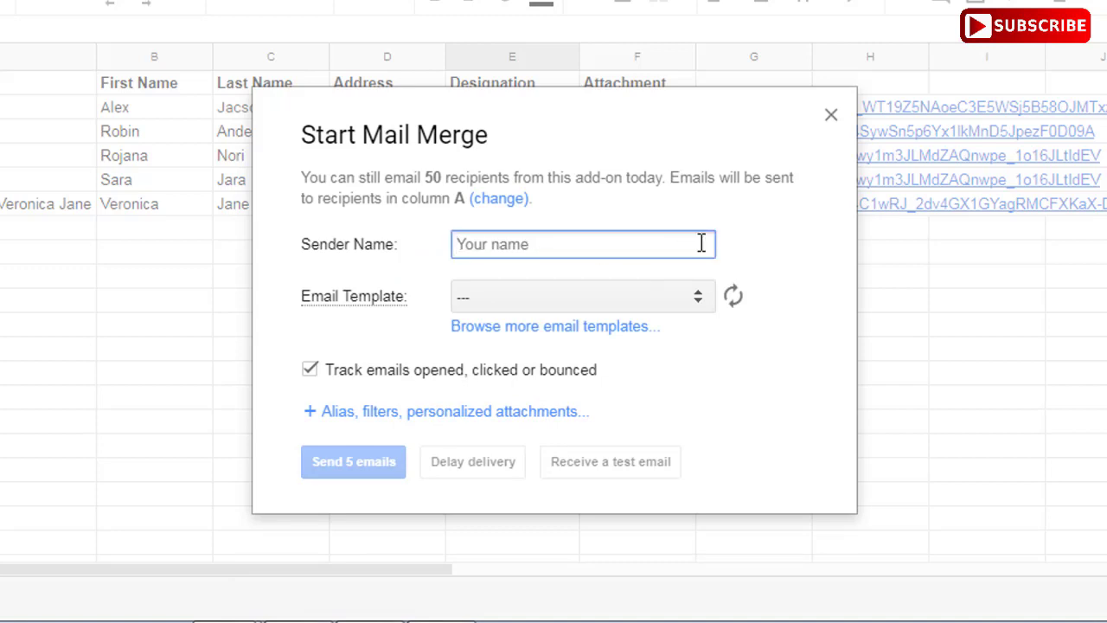
pyautogui.write('Simple Tips')
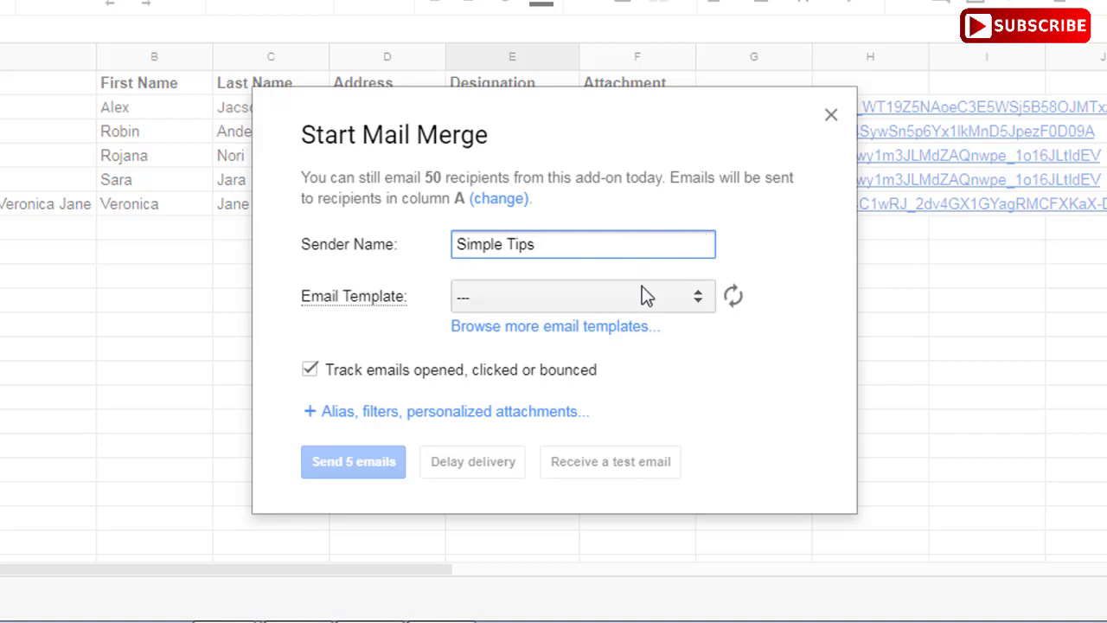
pyautogui.click(642, 290)
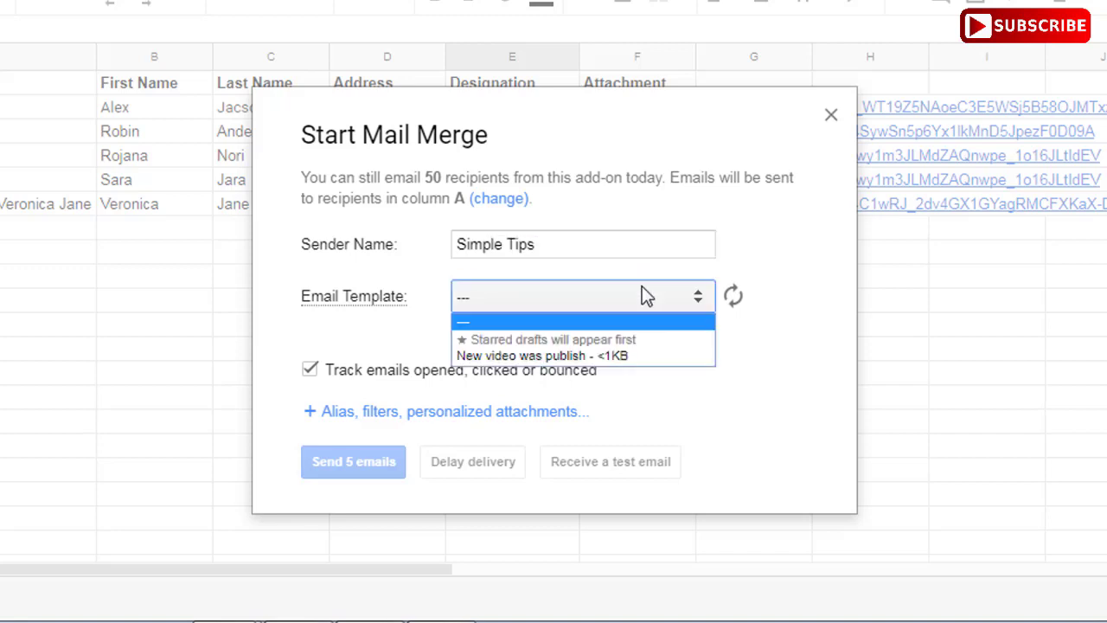
pyautogui.click(531, 357)
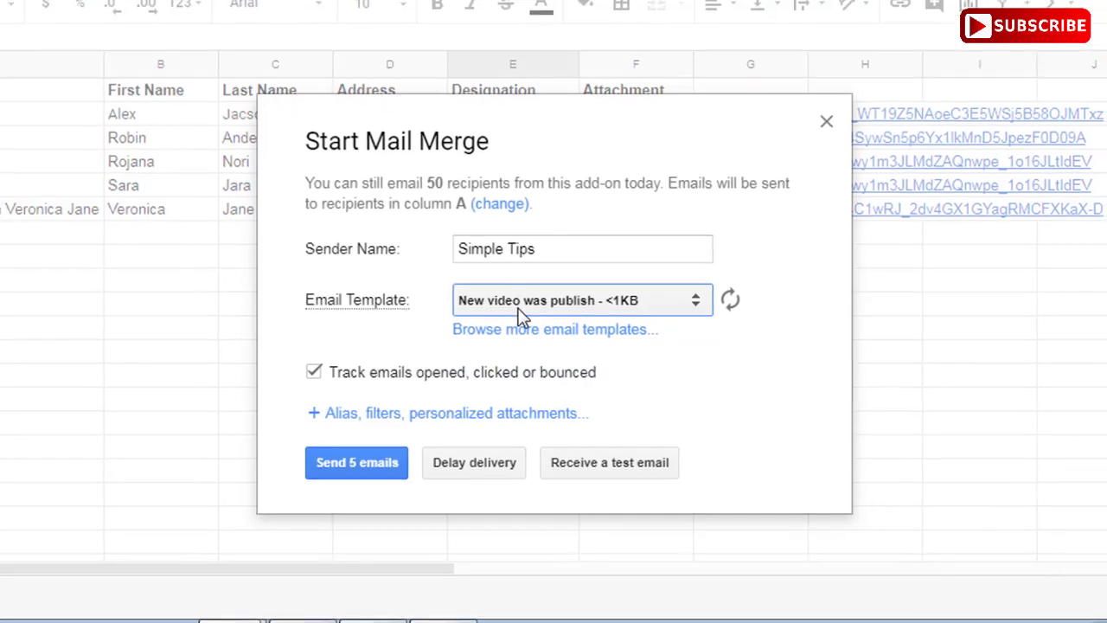
pyautogui.click(132, 18)
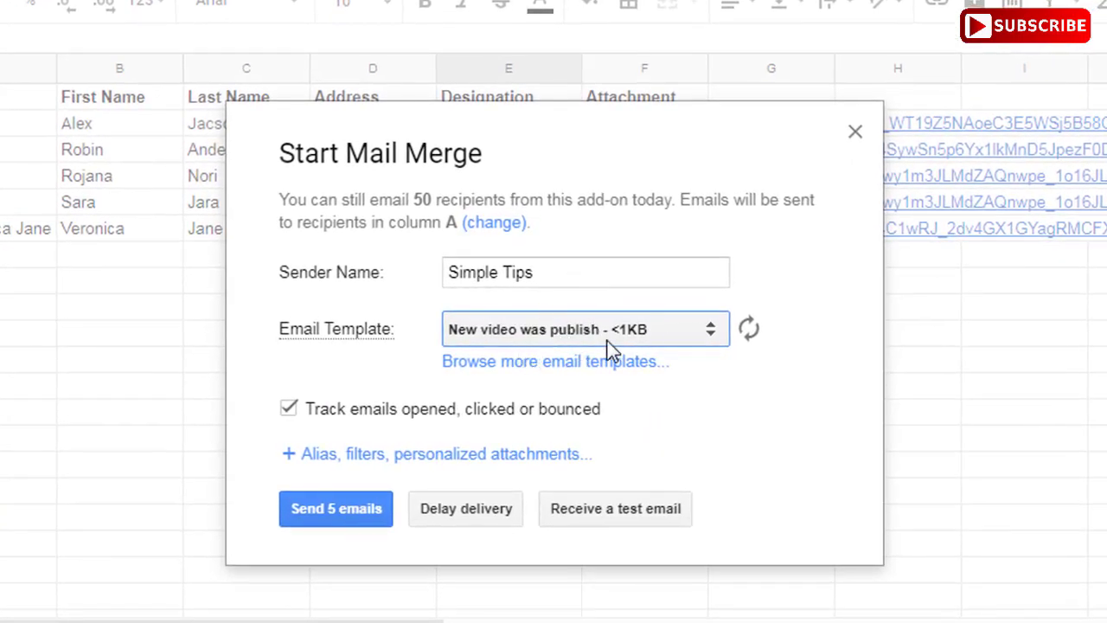
pyautogui.click(439, 455)
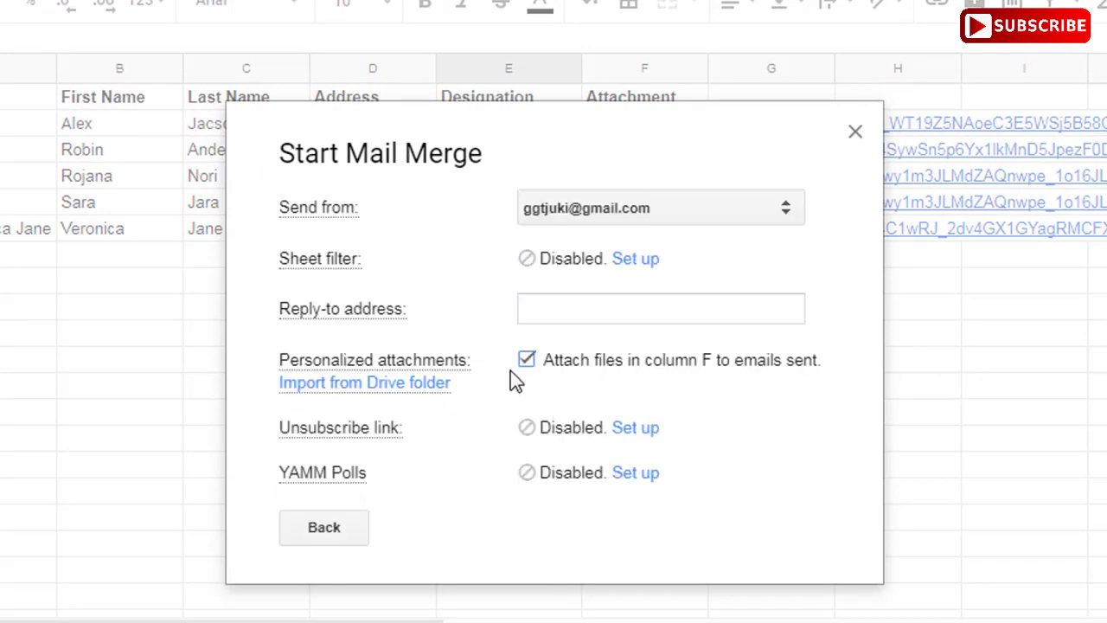
pyautogui.click(317, 538)
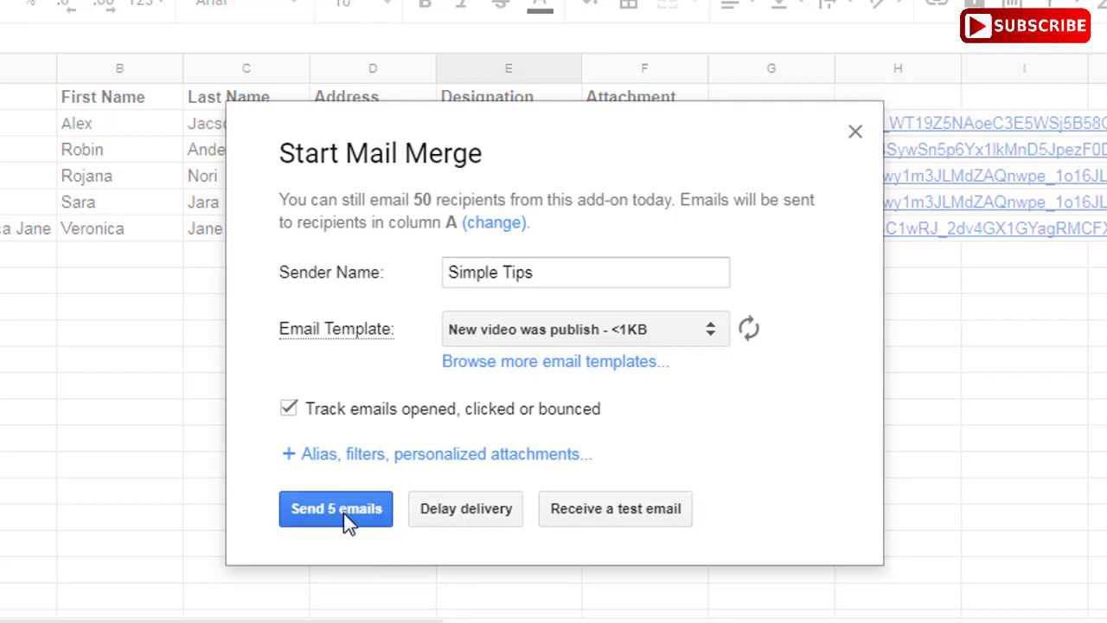
# Step: Send all five merged emails, dismiss the all-sent confirmation, and check the first row's merge status
pyautogui.click(387, 519)
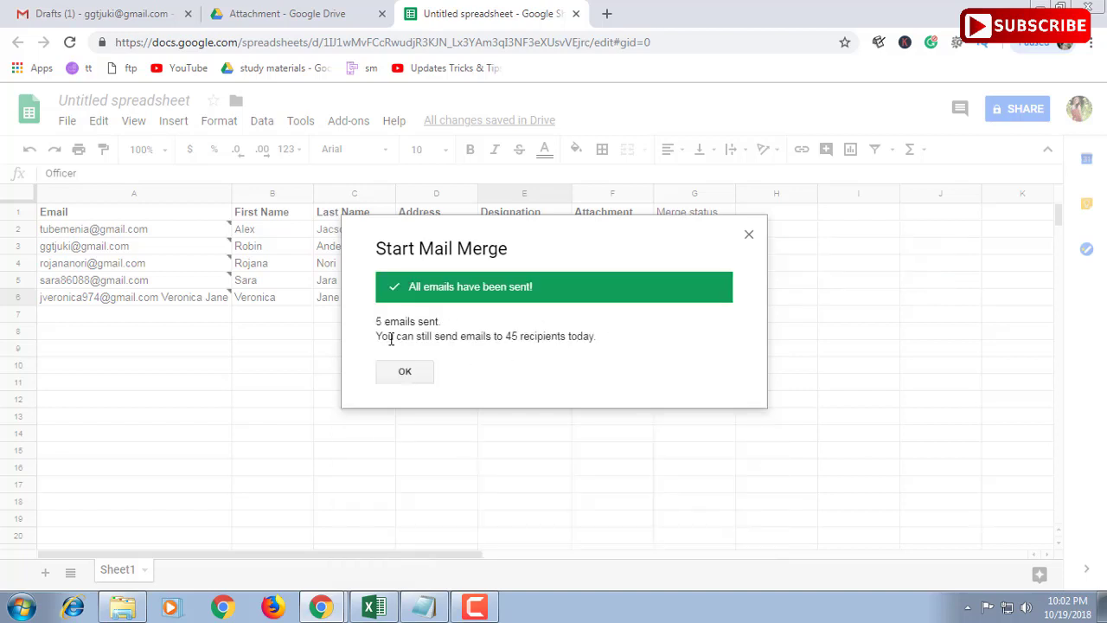
pyautogui.click(405, 371)
pyautogui.click(707, 232)
pyautogui.click(357, 399)
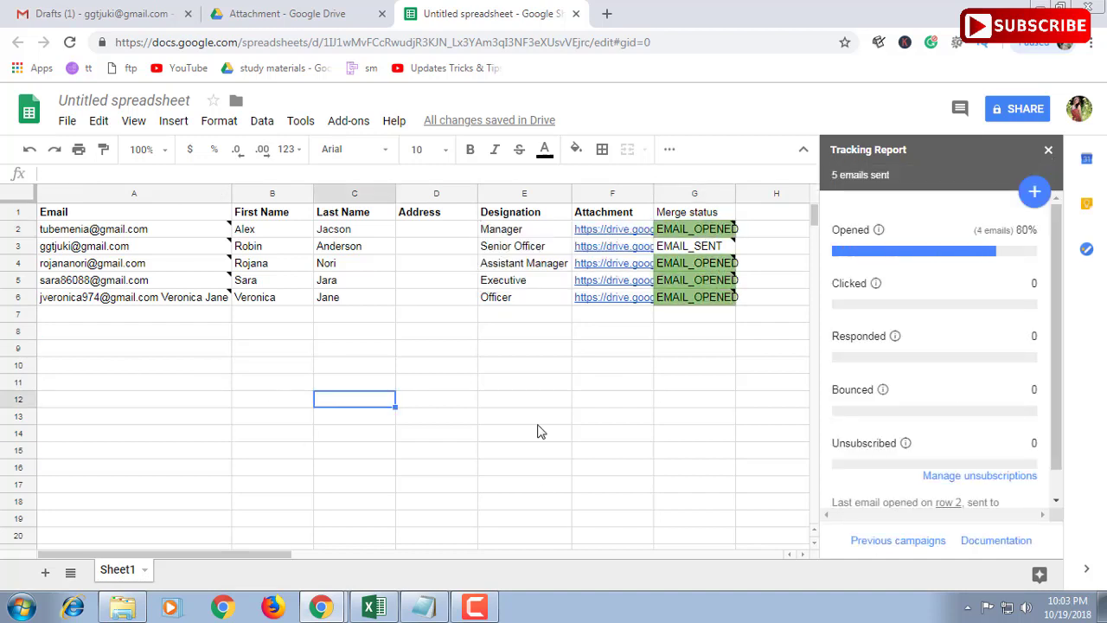
# Step: Refresh the Gmail inbox and open the received merge email to verify its attachment
pyautogui.click(104, 13)
pyautogui.scroll(1, 69, 199)
pyautogui.click(82, 211)
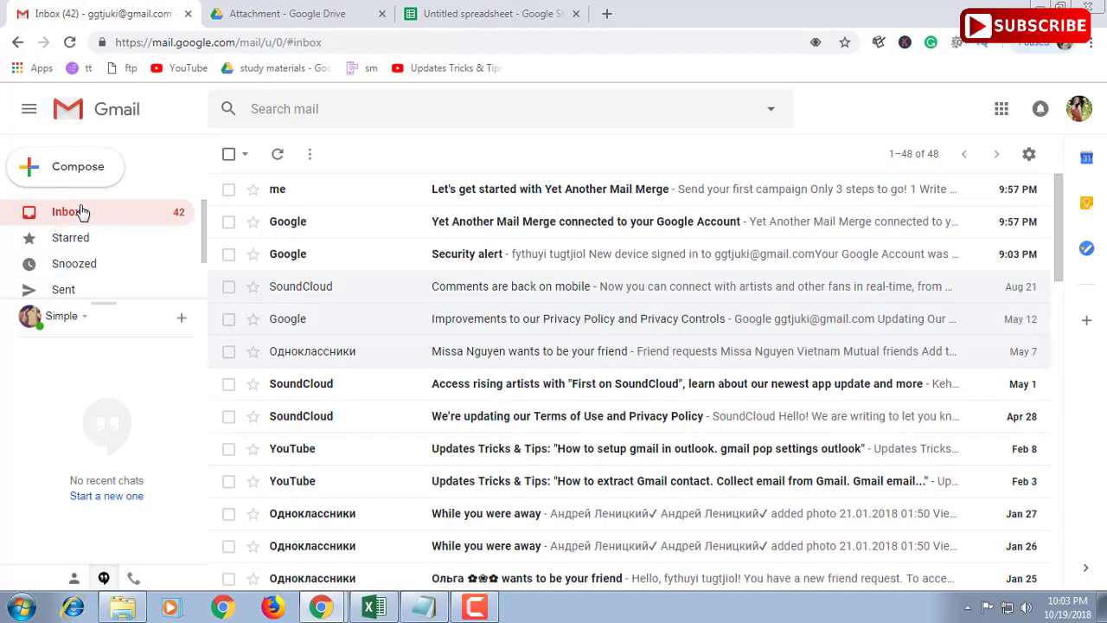
pyautogui.click(278, 154)
pyautogui.moveTo(558, 222)
pyautogui.click(583, 229)
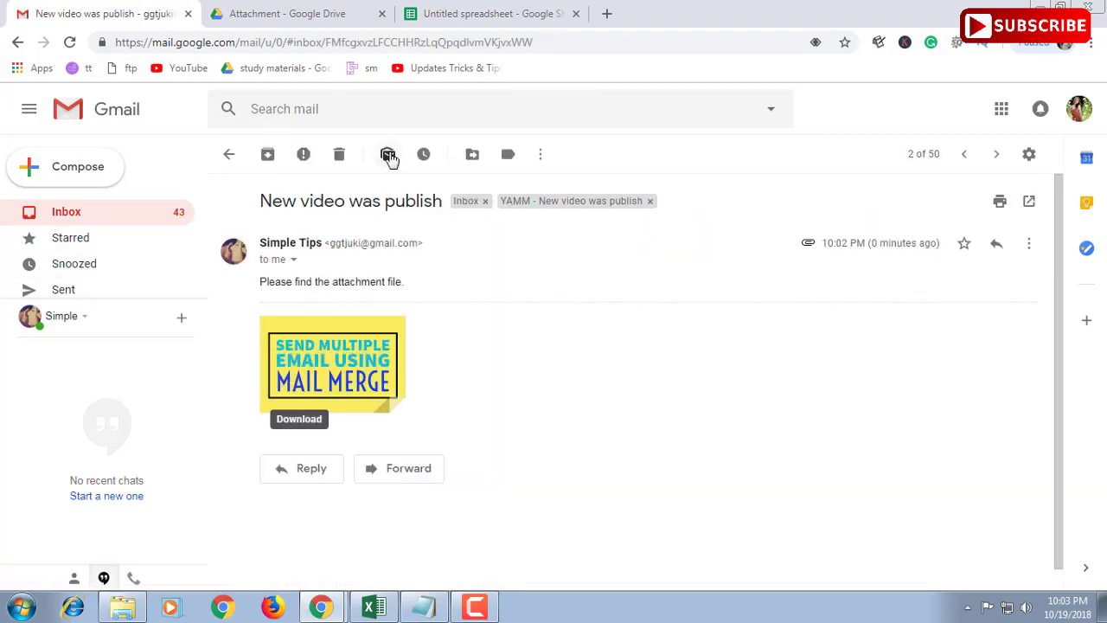
# Step: Back in the spreadsheet, check the second recipient's address and attachment link
pyautogui.click(485, 13)
pyautogui.click(117, 245)
pyautogui.click(581, 246)
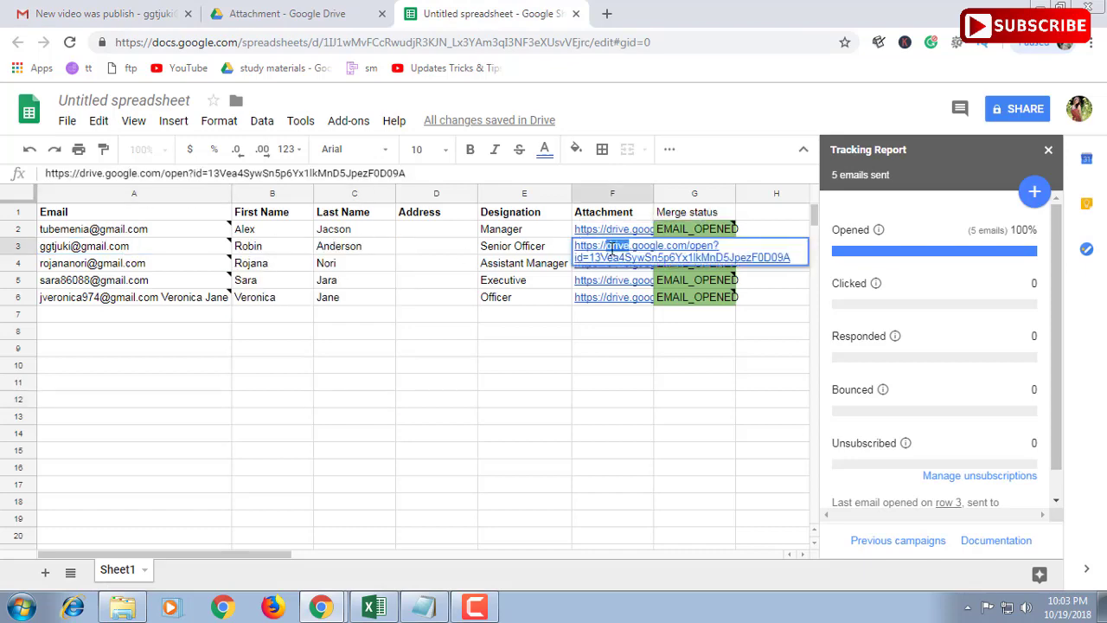
pyautogui.click(533, 345)
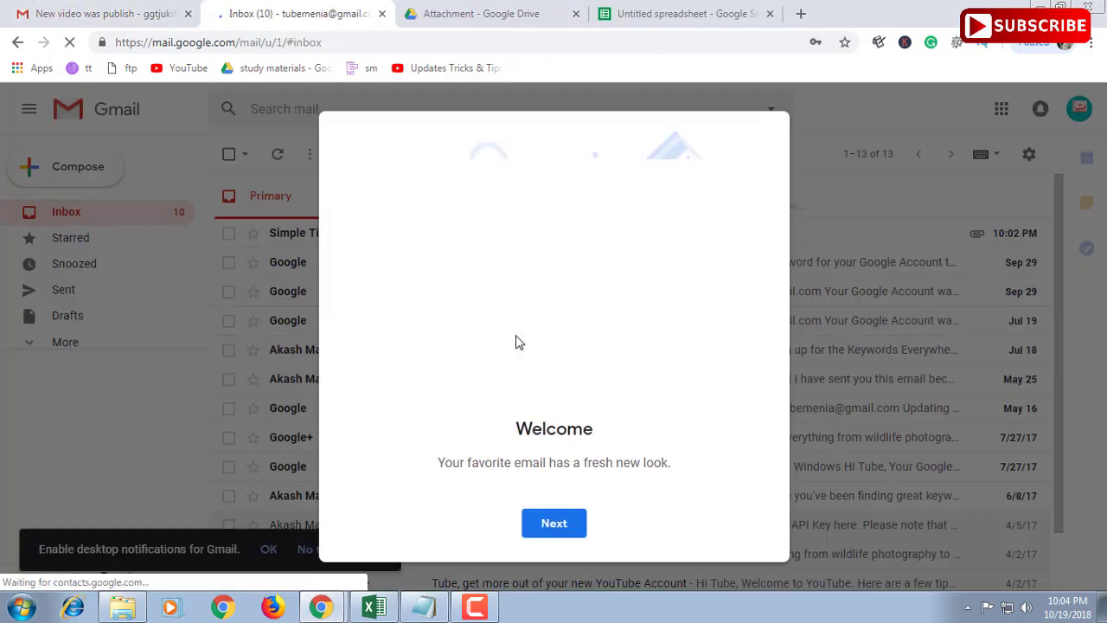